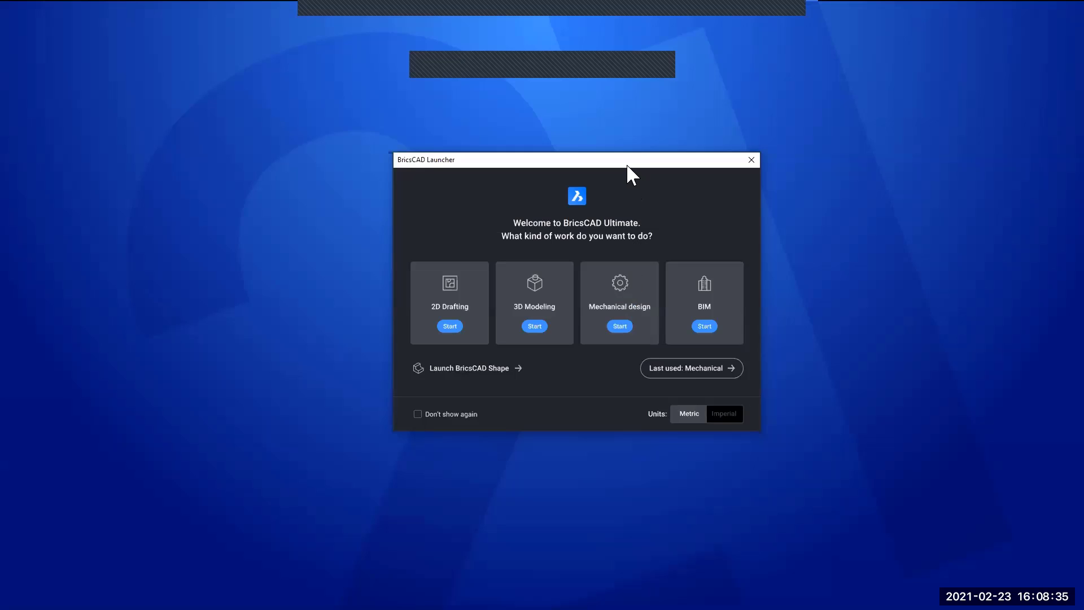
# - Start the program in the Mechanical design profile with metric units and look through the available workspaces
pyautogui.moveTo(624, 162); pyautogui.dragTo(606, 159)
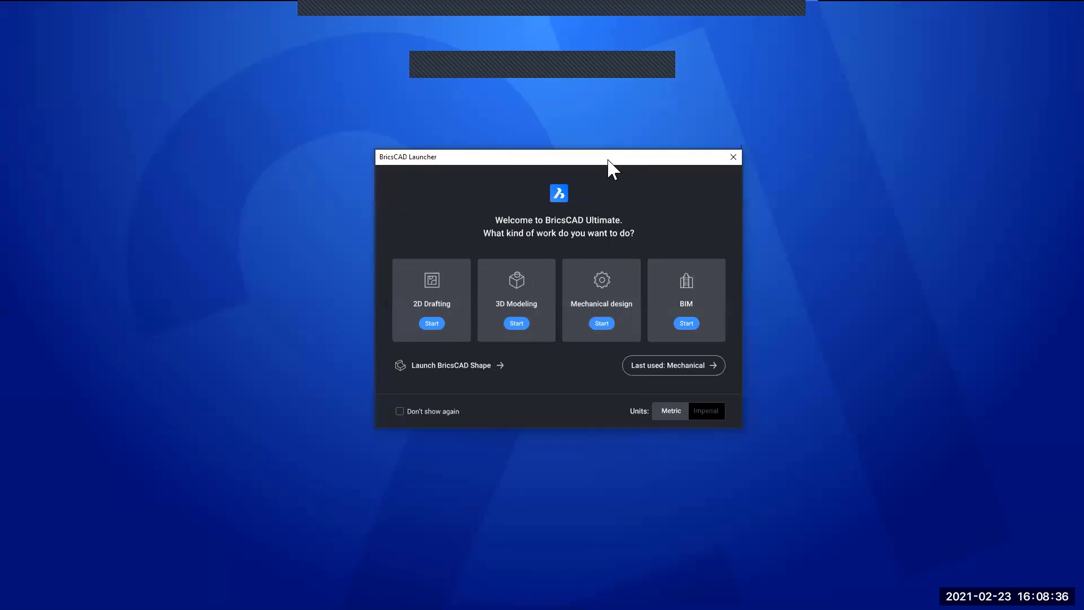
pyautogui.click(612, 282)
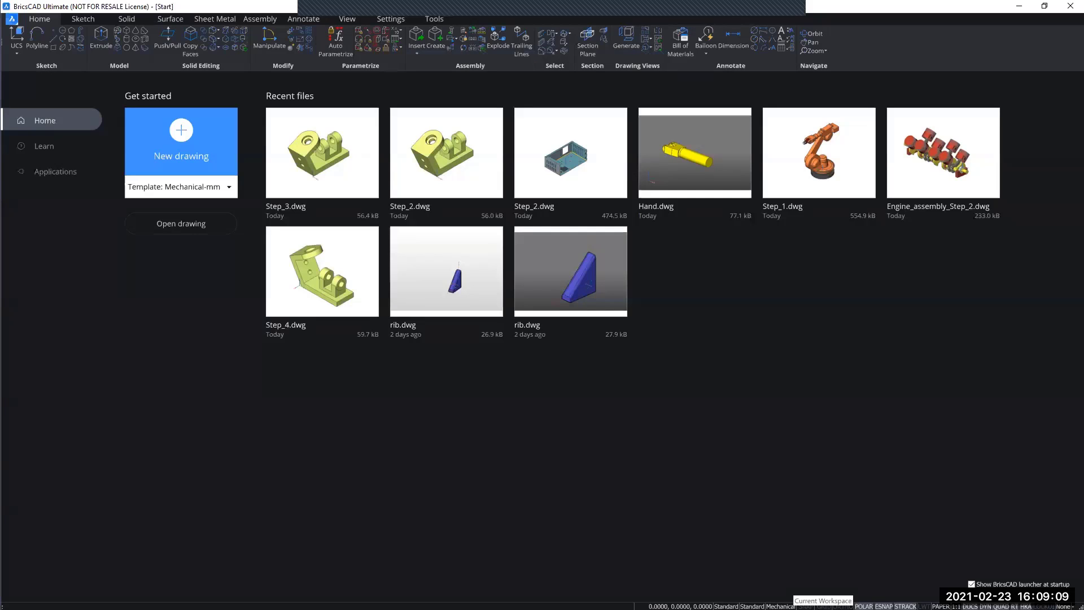
pyautogui.click(782, 606)
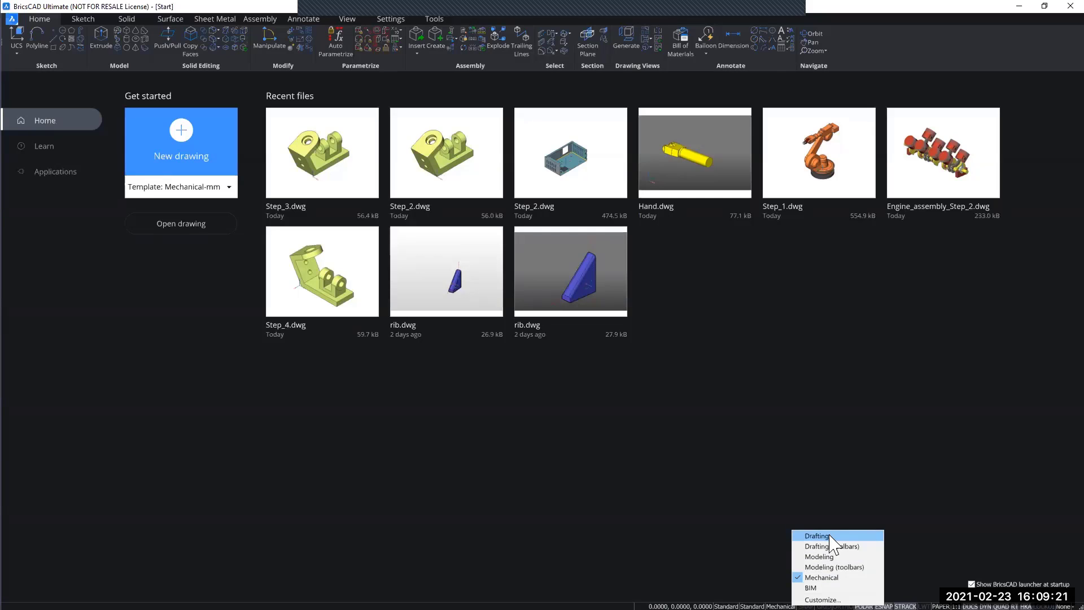
pyautogui.click(807, 496)
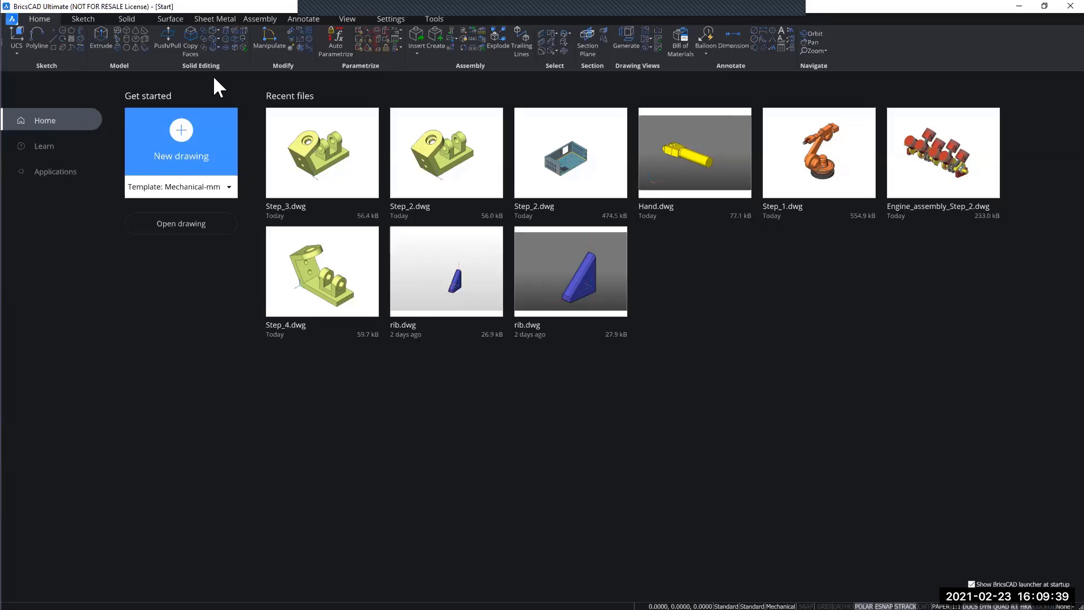
# - Create a new drawing from the Mechanical-mm template and narrow the Bricsys 24/7 panel to enlarge the modeling area
pyautogui.click(182, 152)
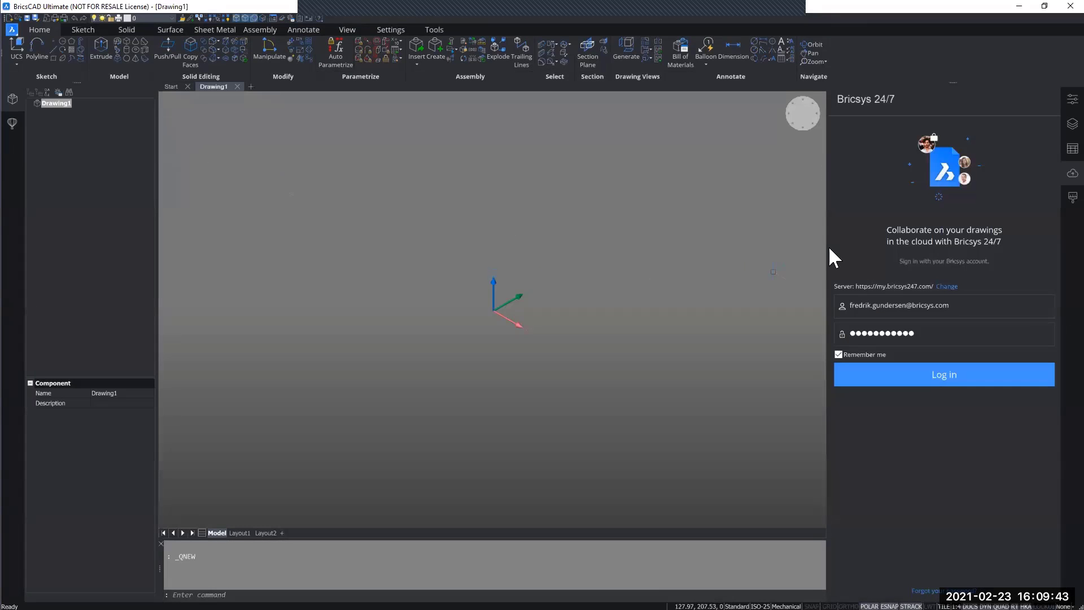
pyautogui.moveTo(825, 246); pyautogui.dragTo(892, 243)
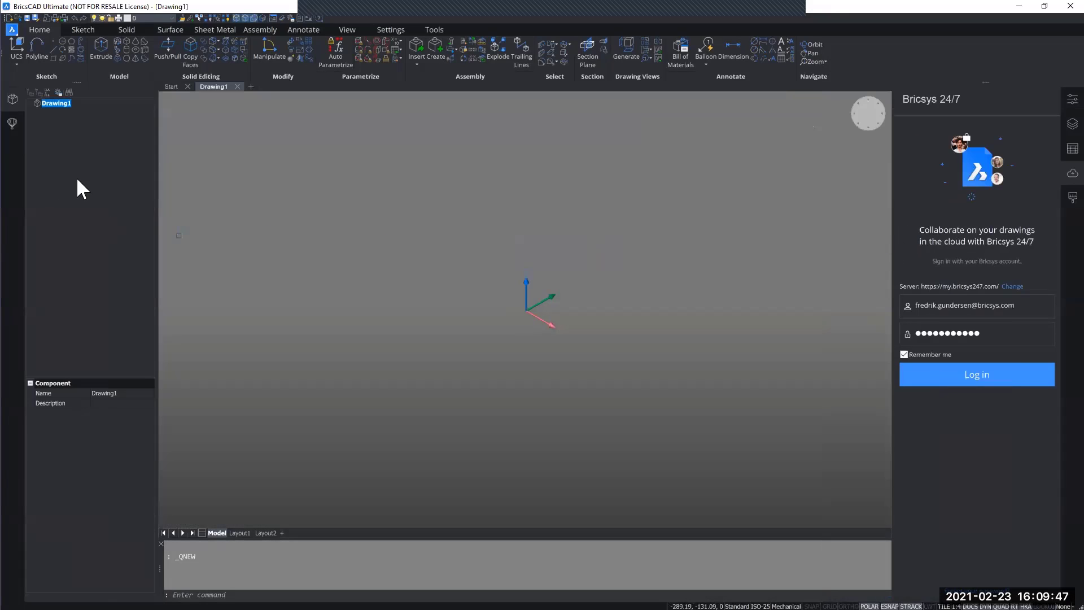
pyautogui.moveTo(393, 280); pyautogui.dragTo(385, 281, button='middle')
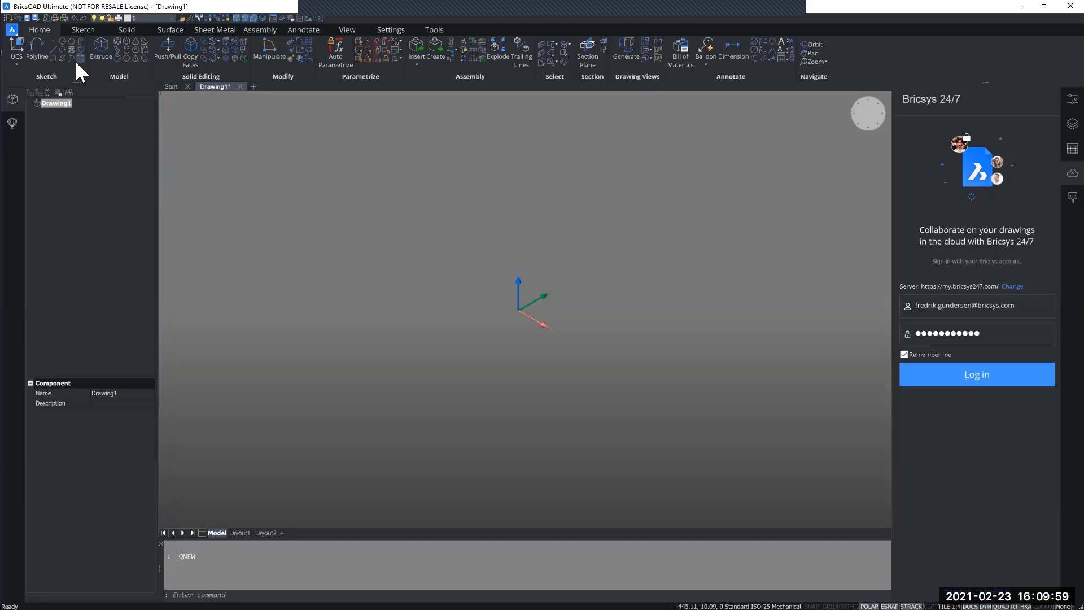
# - Examine the Sketch, Solid, Surface and Sheet Metal tool sets, the list of solid primitives and the command line
pyautogui.click(83, 30)
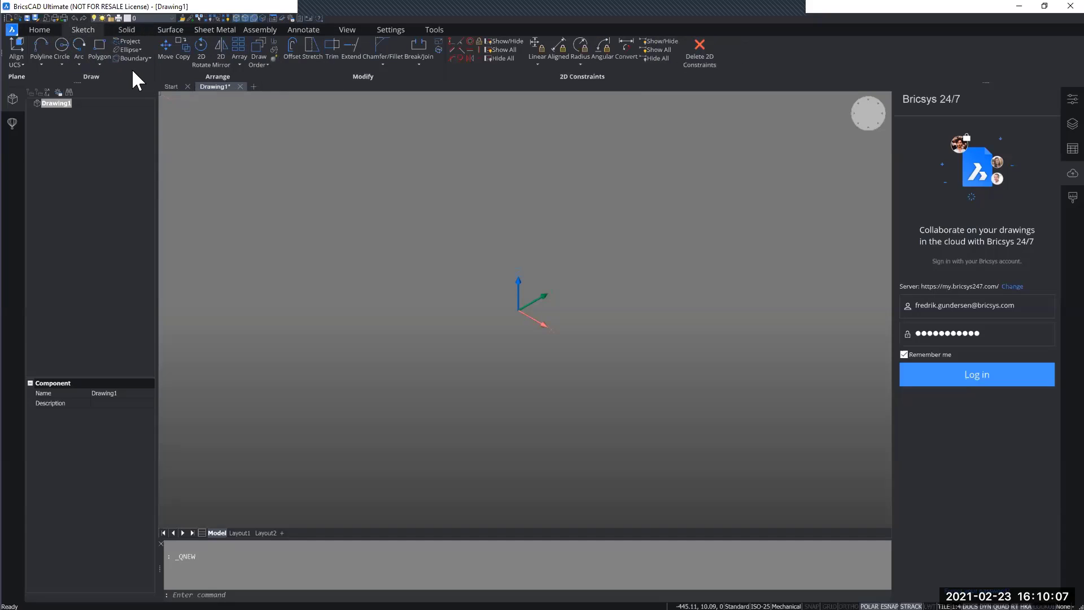
pyautogui.click(127, 30)
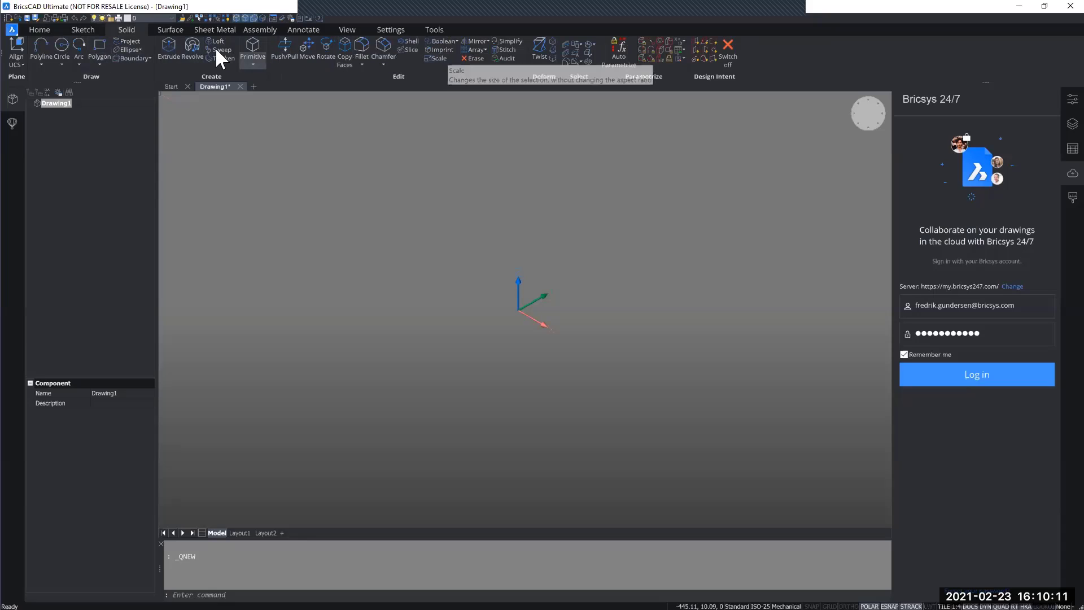
pyautogui.click(172, 30)
pyautogui.click(216, 29)
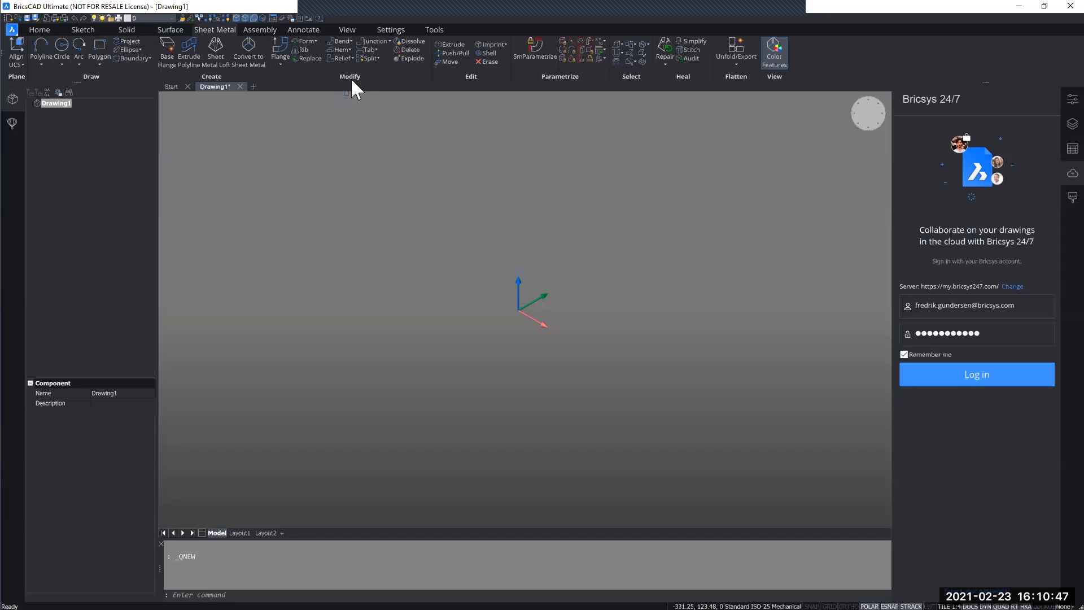
pyautogui.click(137, 28)
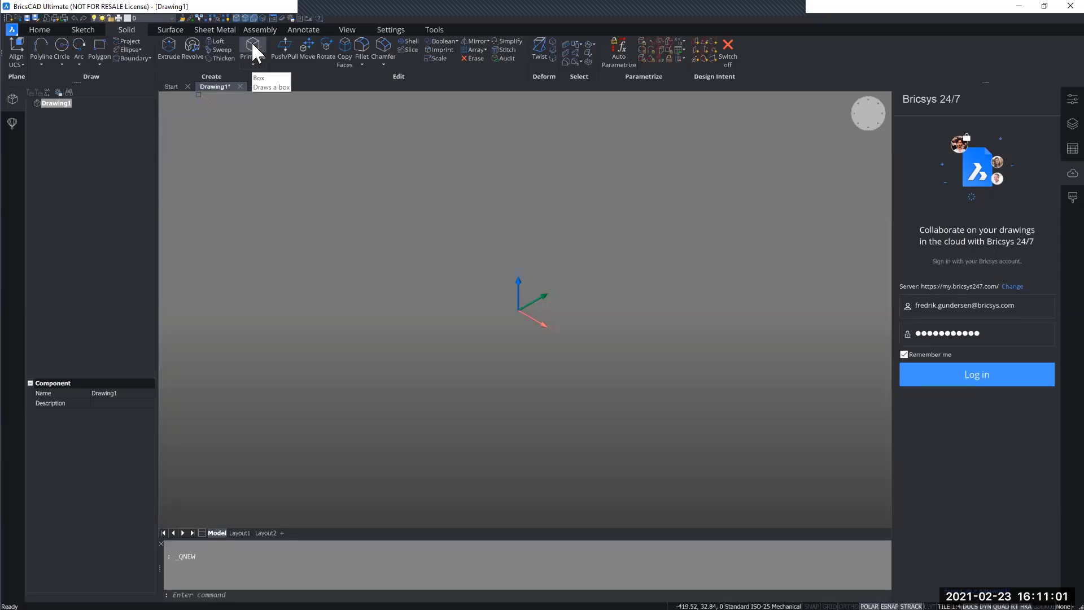
pyautogui.click(254, 64)
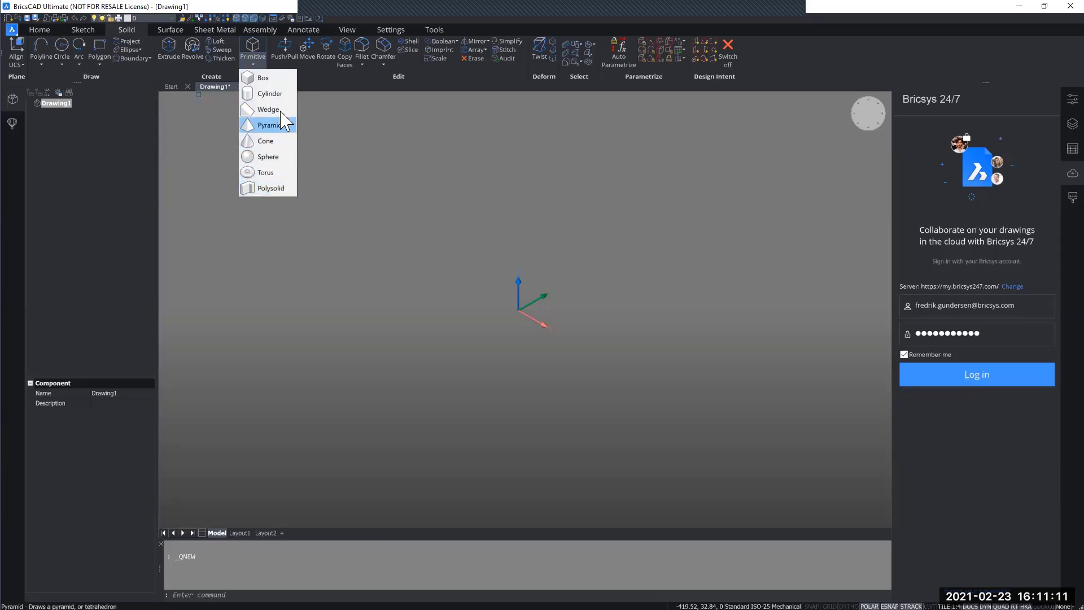
pyautogui.click(252, 58)
pyautogui.click(252, 58)
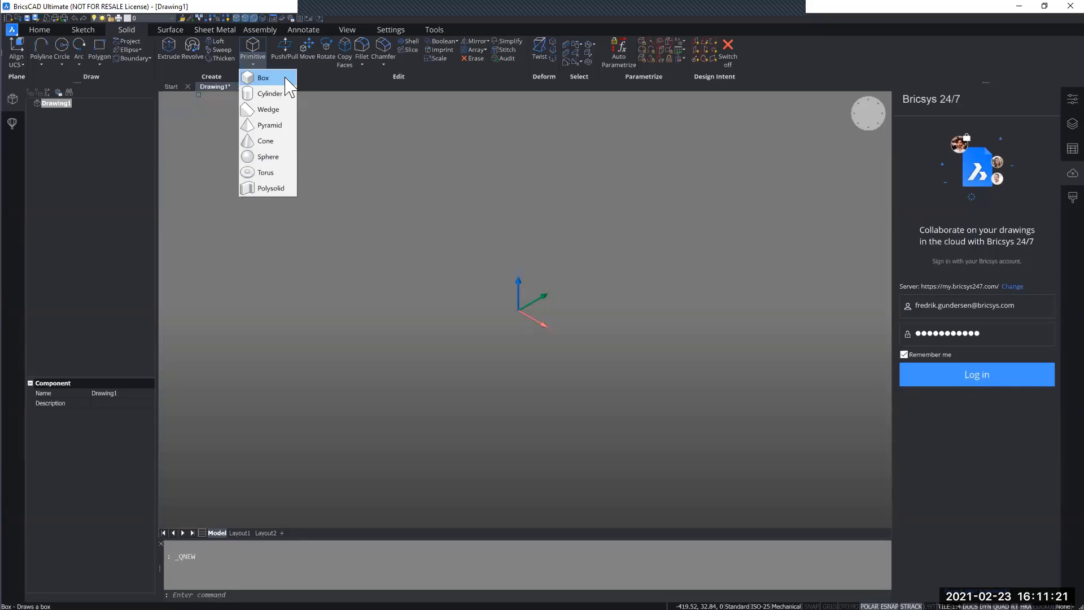
pyautogui.click(333, 182)
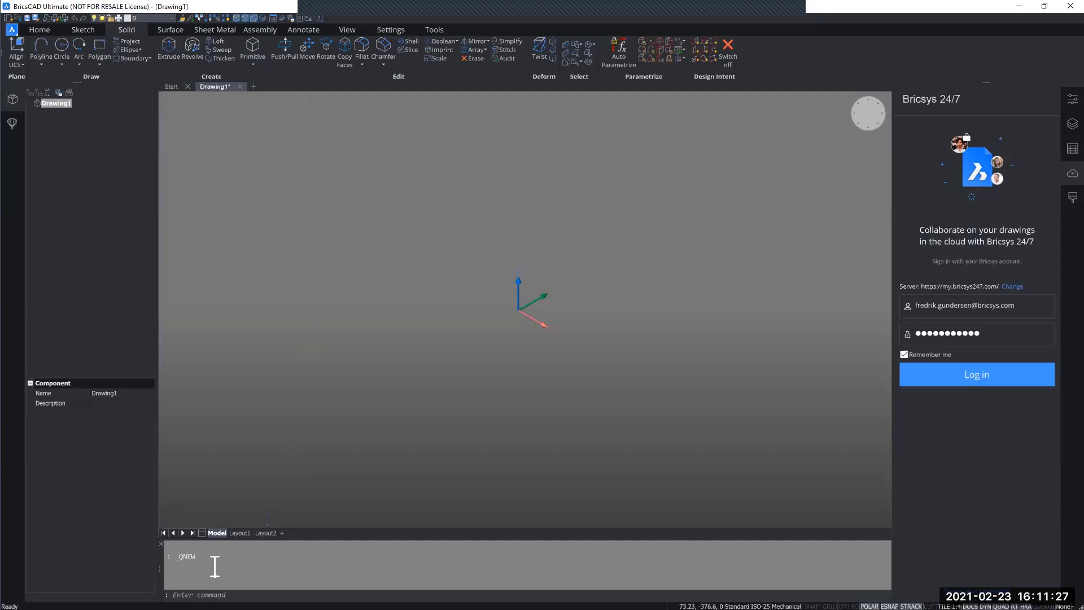
pyautogui.click(198, 594)
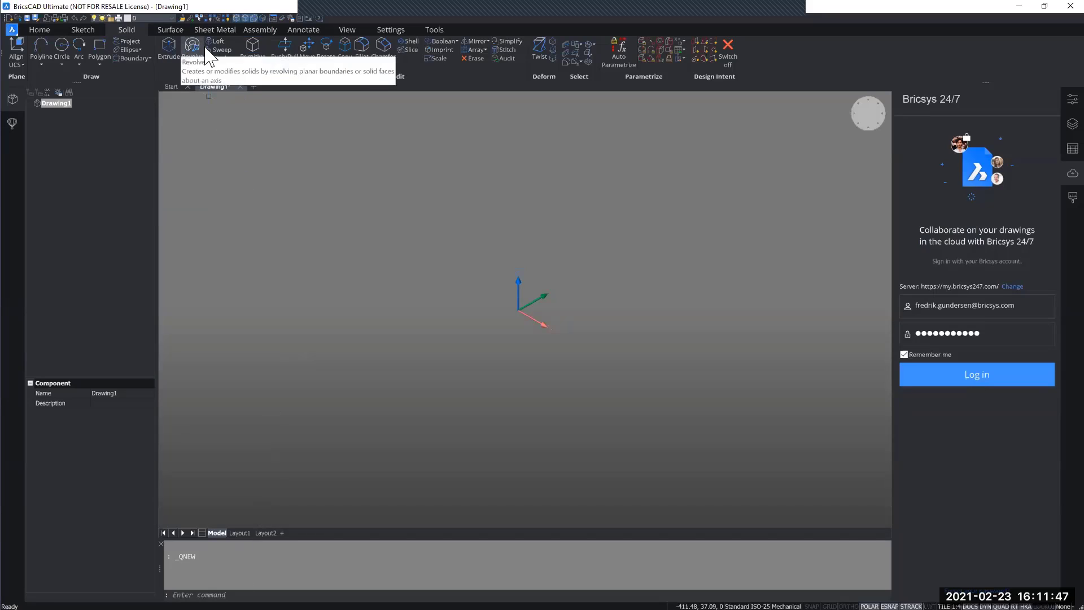
# - Draw a solid box freehand beside the origin, setting its two base corners and its height
pyautogui.click(252, 50)
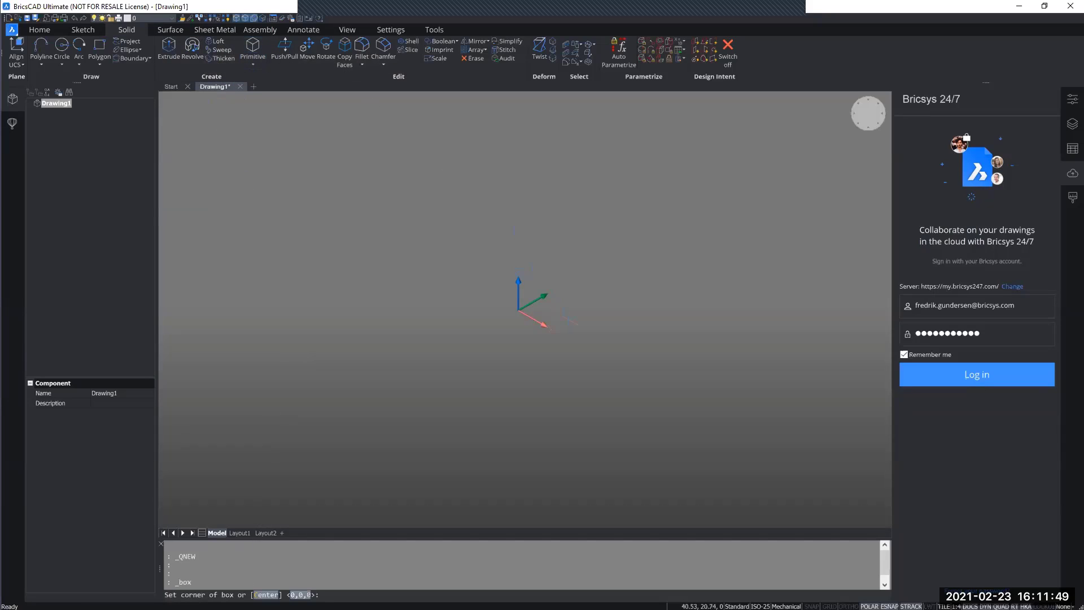
pyautogui.click(568, 308)
pyautogui.click(717, 309)
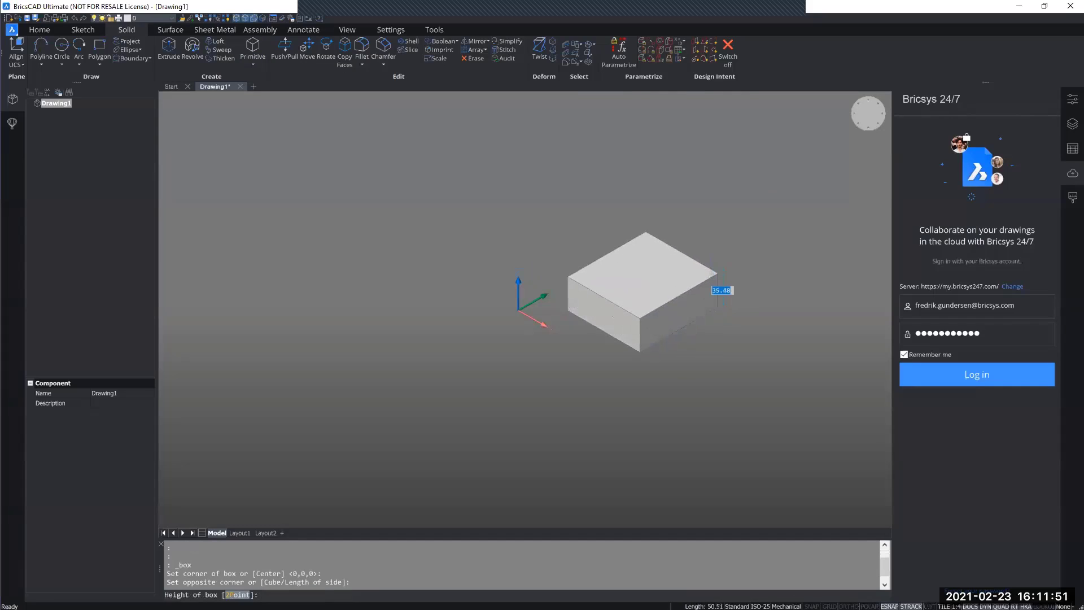
pyautogui.click(718, 271)
pyautogui.moveTo(737, 274); pyautogui.dragTo(602, 298, button='middle')
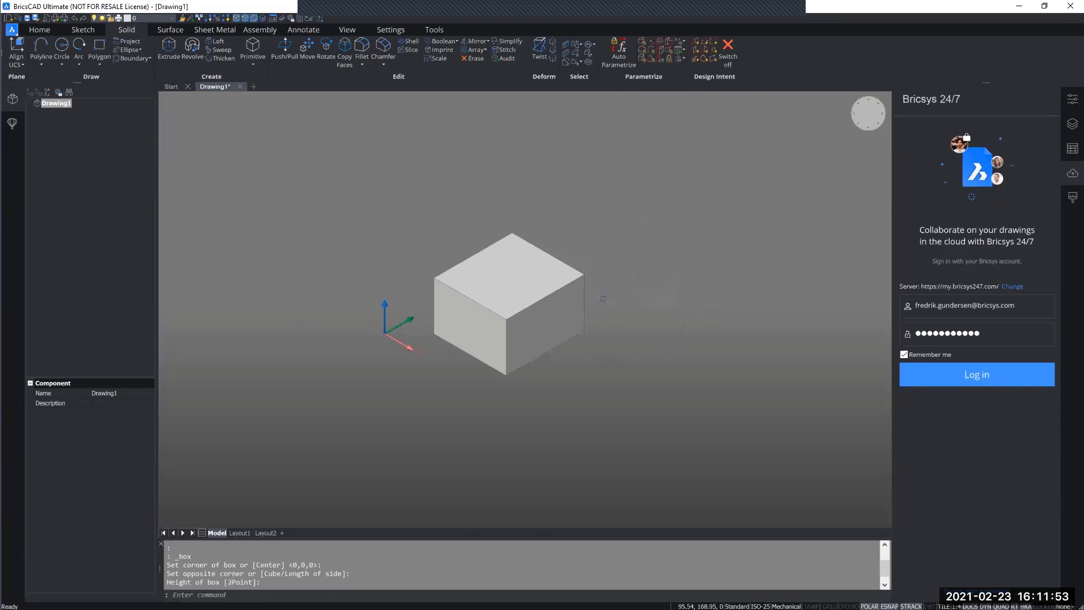
pyautogui.scroll(2, 603, 298)
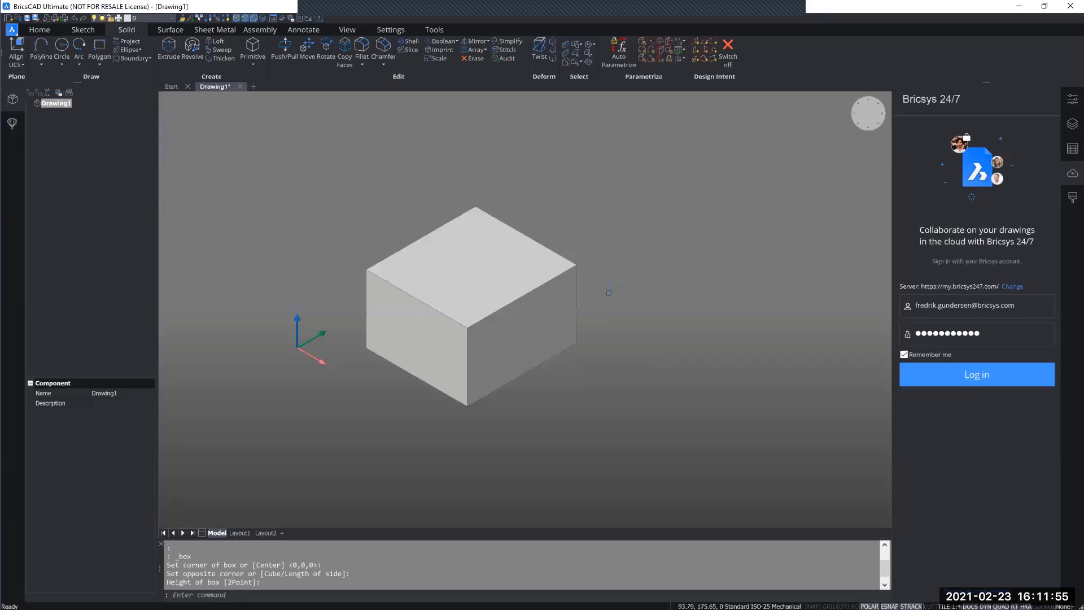
pyautogui.moveTo(608, 293); pyautogui.dragTo(613, 302, button='middle')
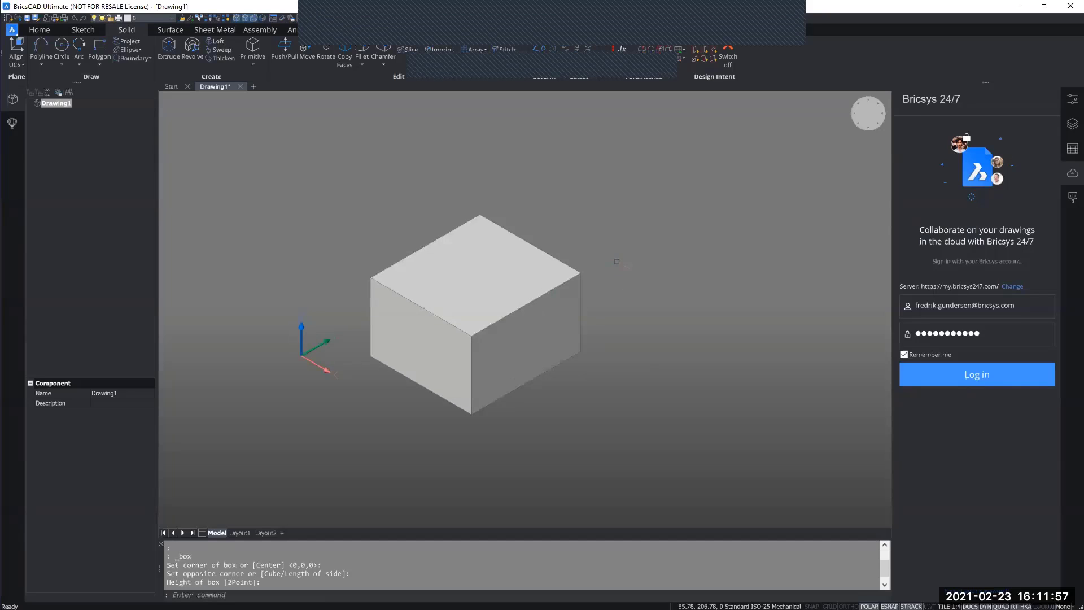
# - Examine the Quad commands offered for an upper edge and for the top face of the box
pyautogui.moveTo(574, 276)
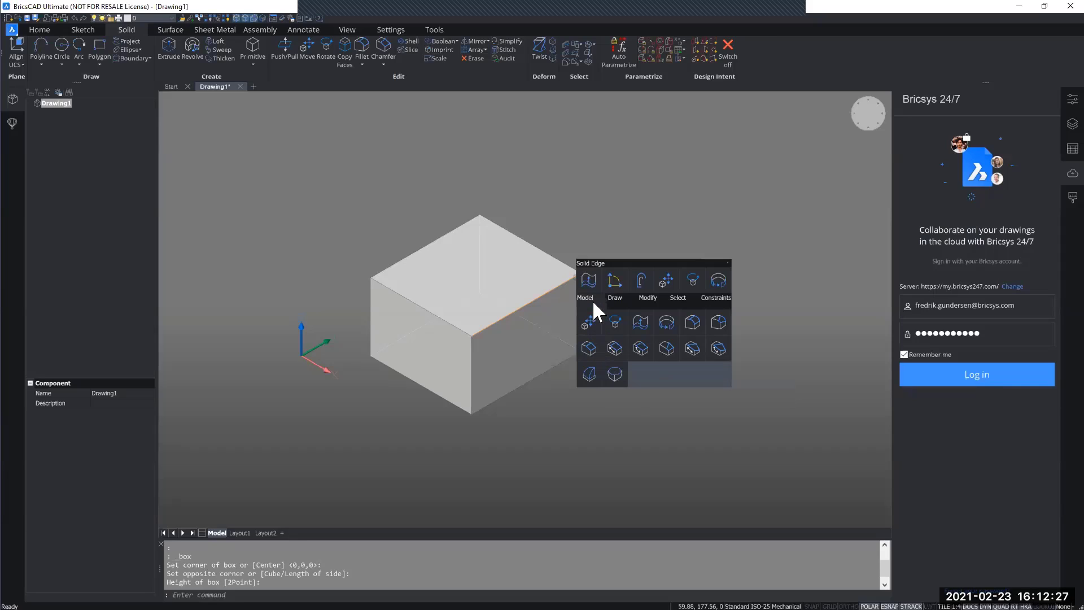
pyautogui.moveTo(520, 268)
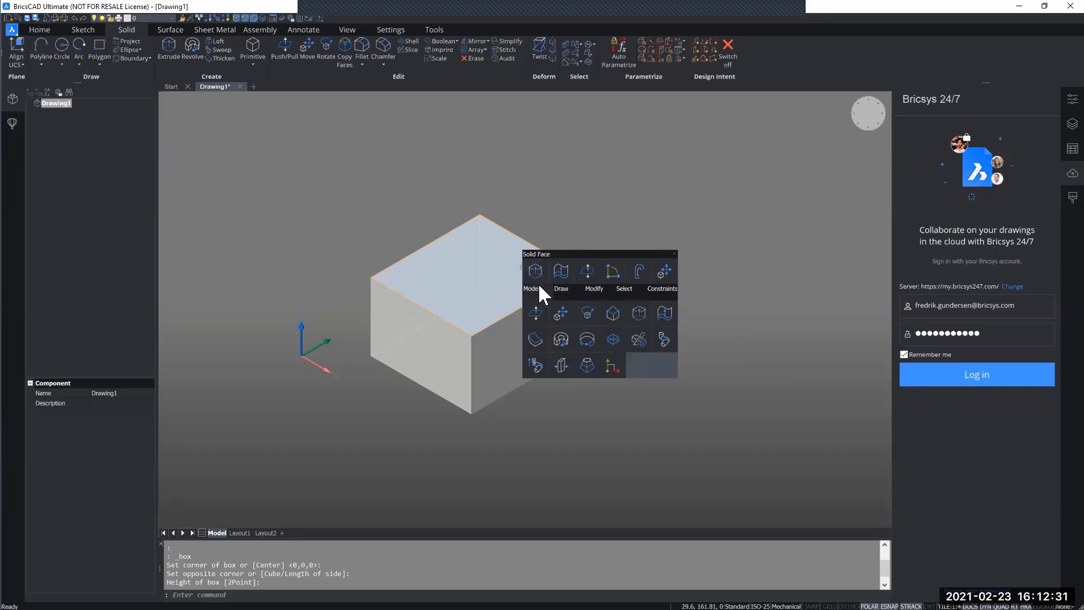
pyautogui.moveTo(666, 292)
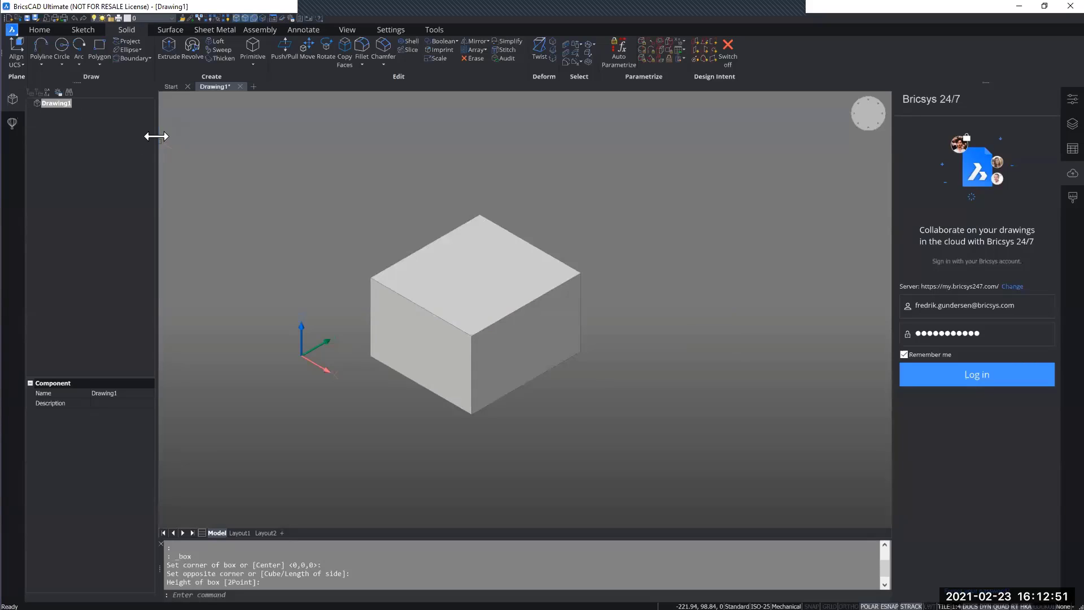
# - Widen the Mechanical Browser and view the Library's part categories before returning to the browser
pyautogui.moveTo(155, 136); pyautogui.dragTo(190, 138)
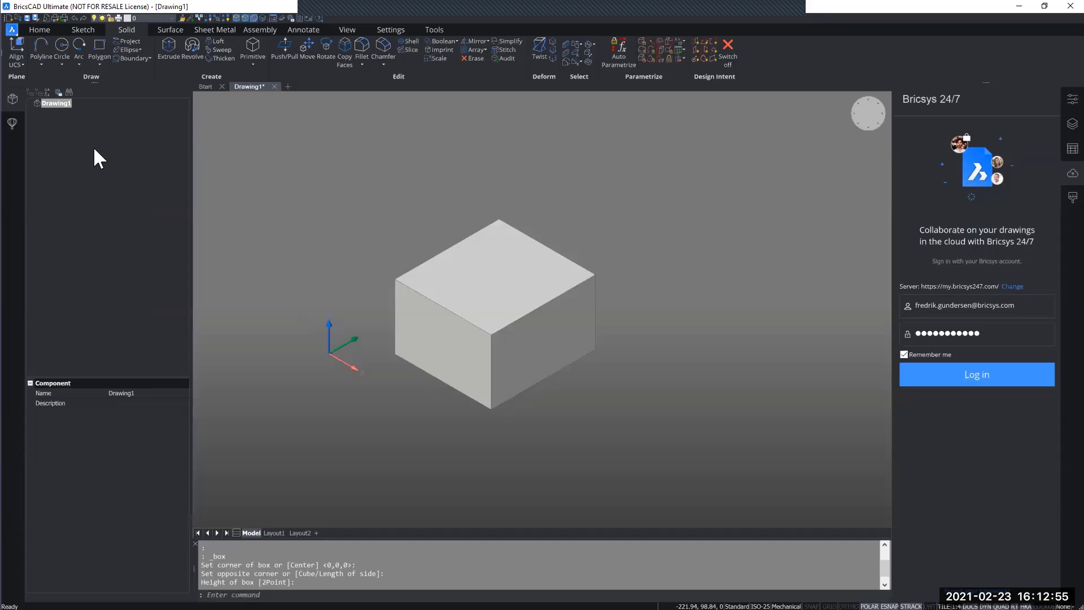
pyautogui.click(58, 104)
pyautogui.click(13, 124)
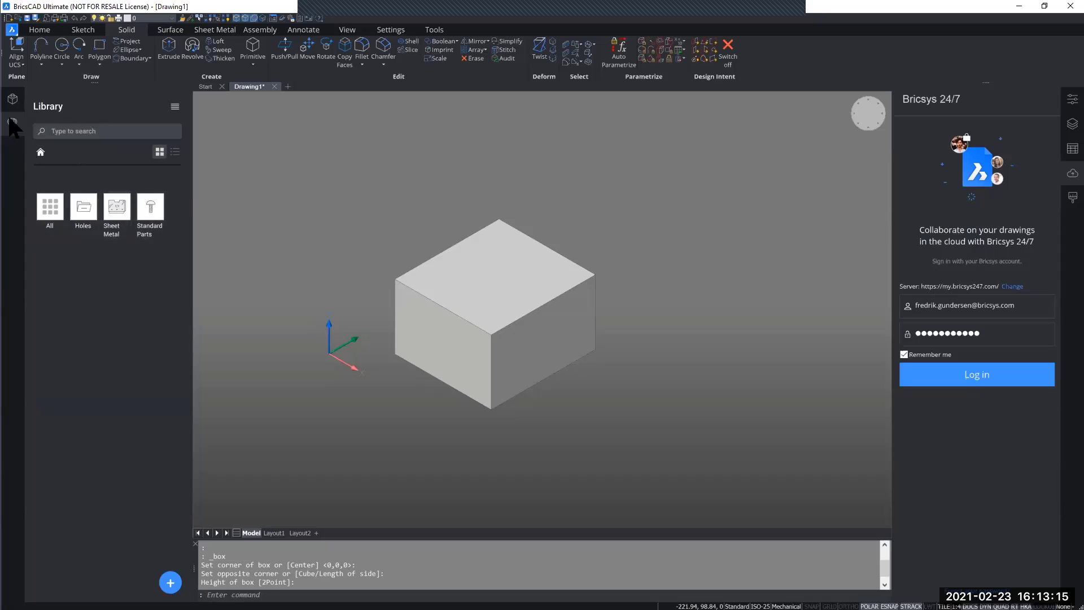
pyautogui.click(12, 104)
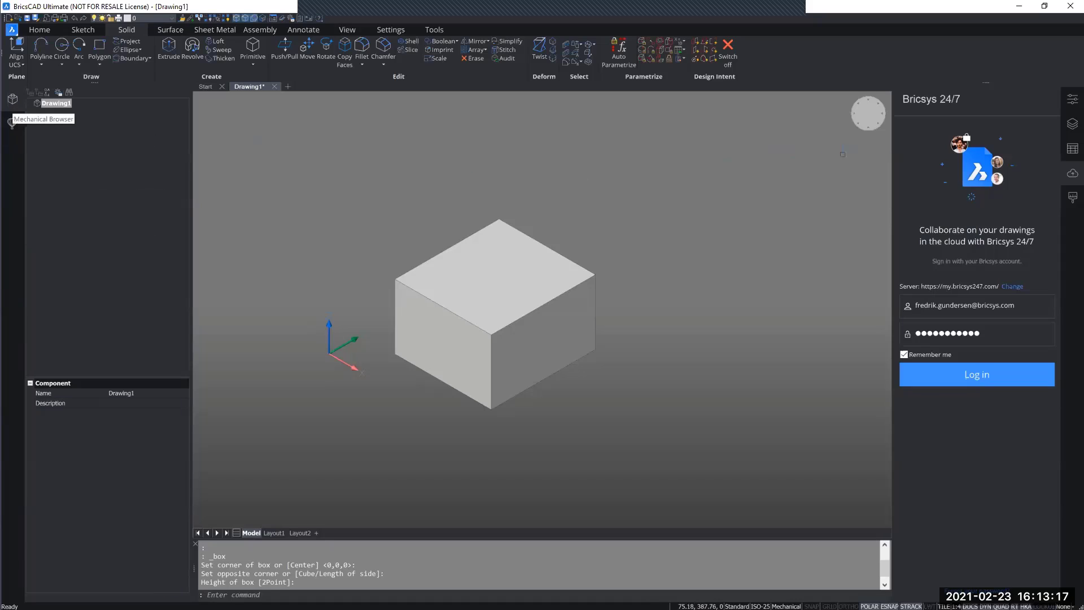
# - Log in to Bricsys 24/7 with the saved account and browse the Bricsys Partner Area through Sales Training Tools to the v21 folder
pyautogui.click(978, 375)
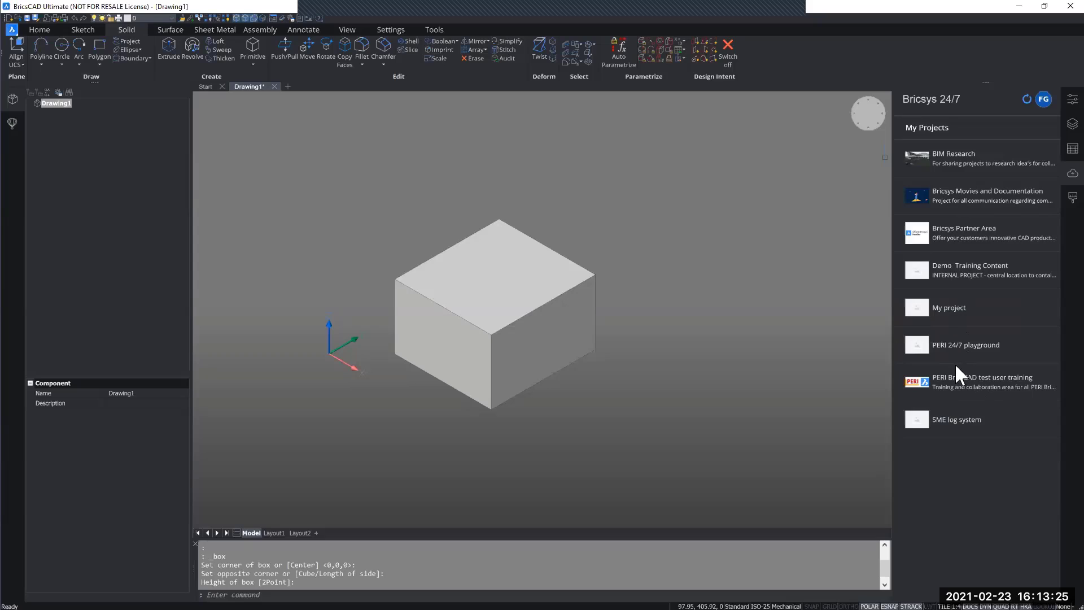
pyautogui.doubleClick(966, 239)
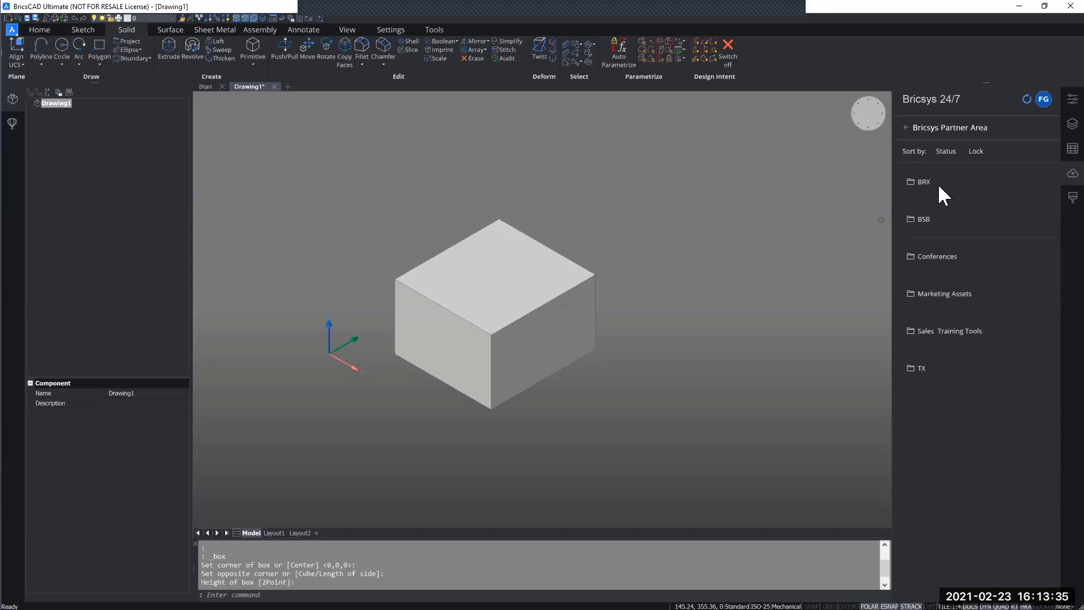
pyautogui.click(987, 331)
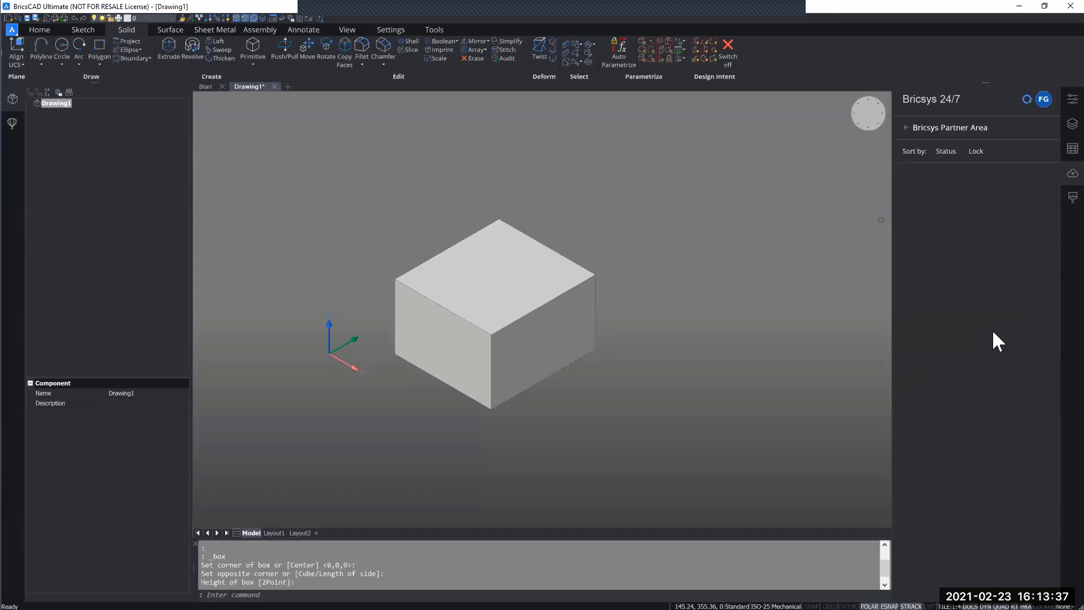
pyautogui.click(971, 185)
pyautogui.click(960, 184)
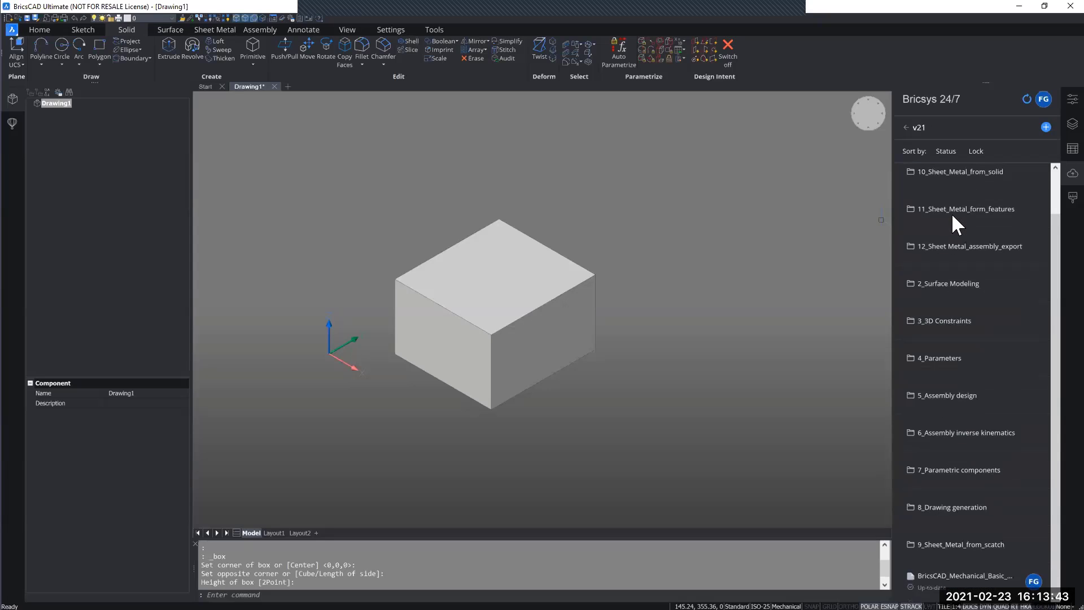
# - Look through the v21 training folders and the contents of 1_Direct Modeling, ending back in v21
pyautogui.scroll(-1, 952, 213)
pyautogui.scroll(1, 982, 189)
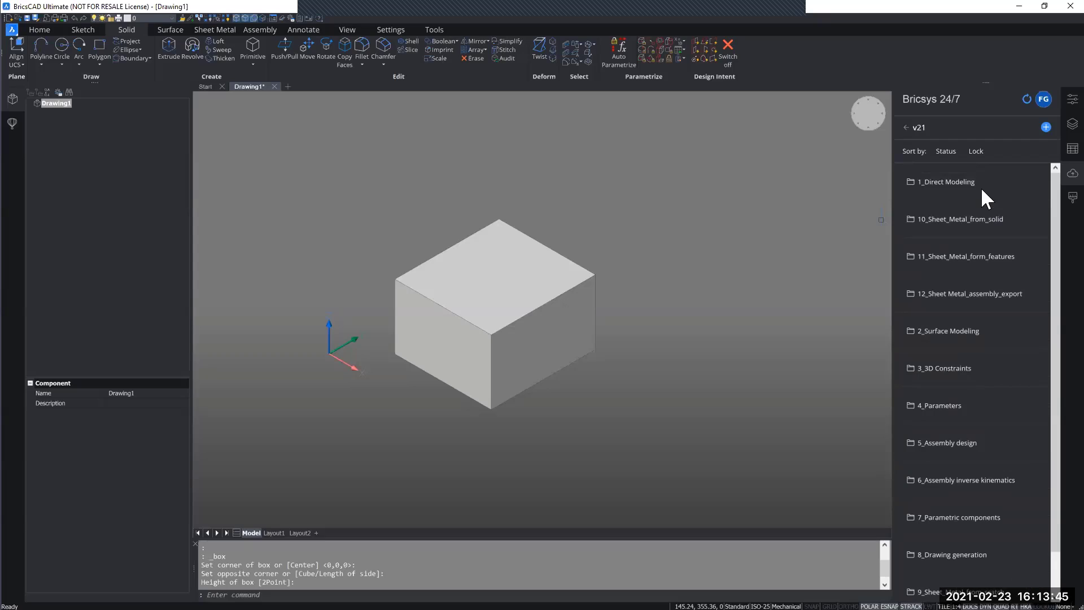
pyautogui.click(981, 184)
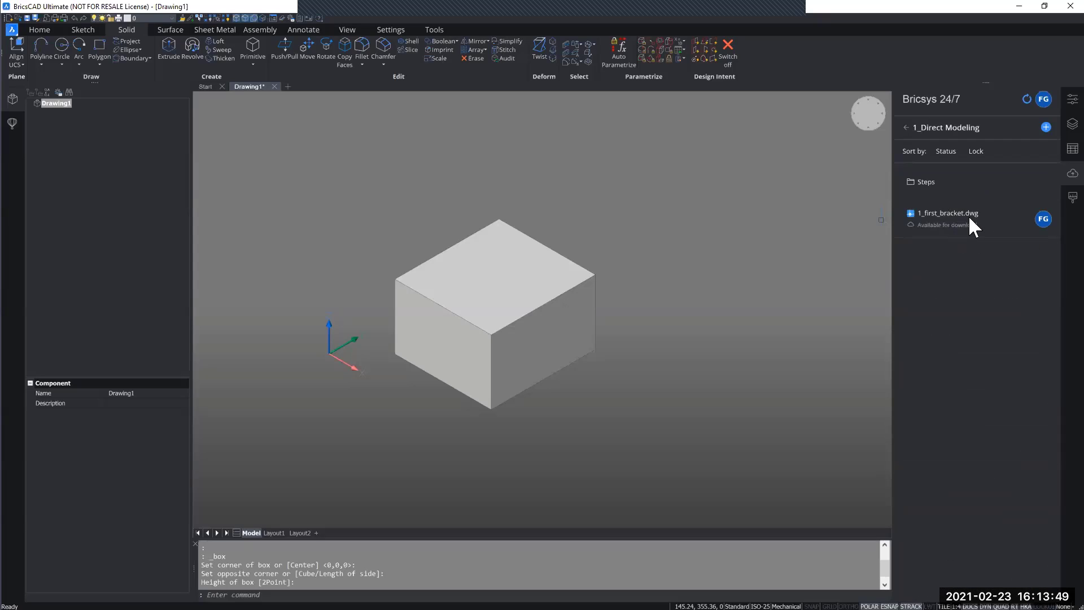
pyautogui.click(906, 127)
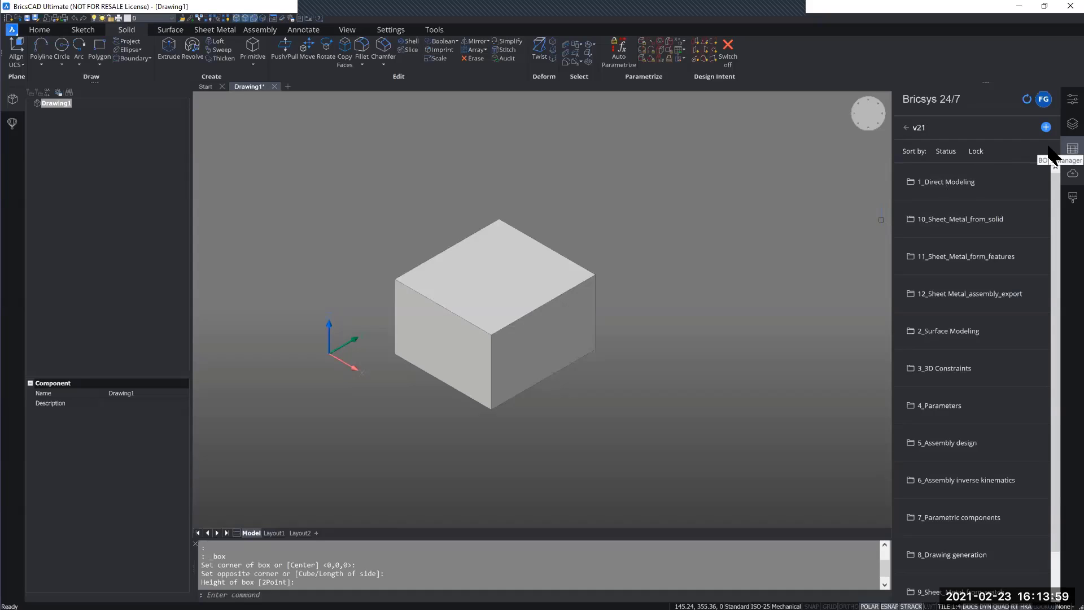
# - Display the drawing's properties and widen both the panel and its property-name column so the labels are readable
pyautogui.click(1051, 110)
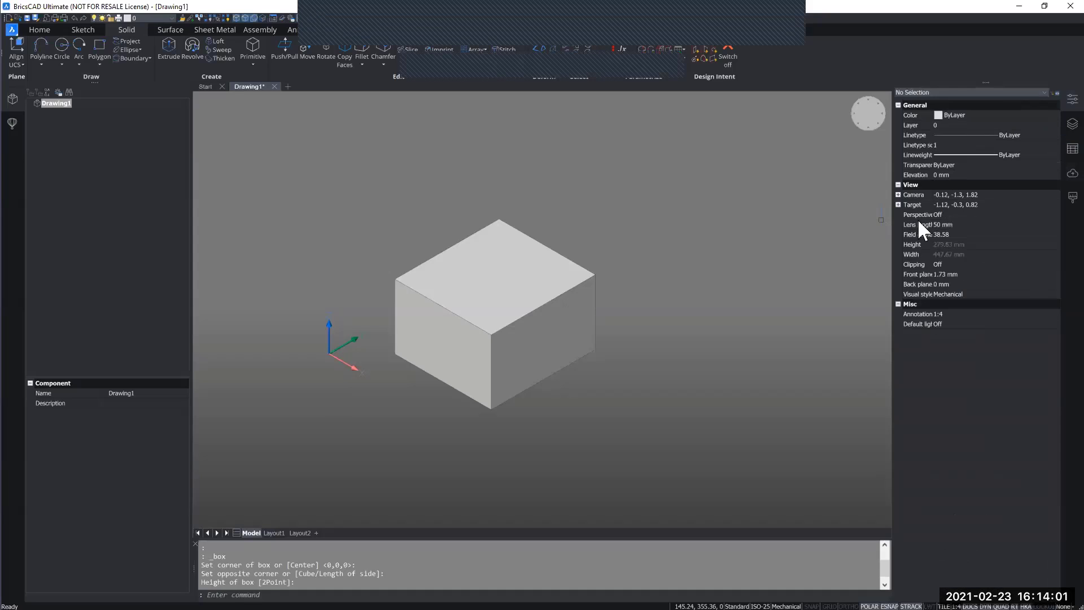
pyautogui.moveTo(891, 237); pyautogui.dragTo(848, 234)
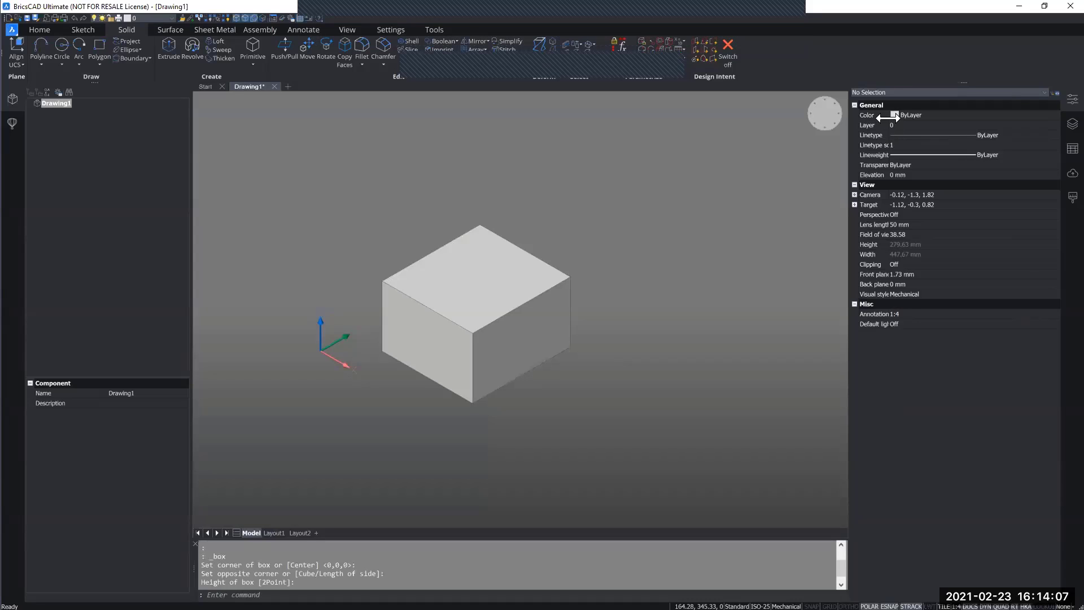
pyautogui.moveTo(888, 117); pyautogui.dragTo(908, 118)
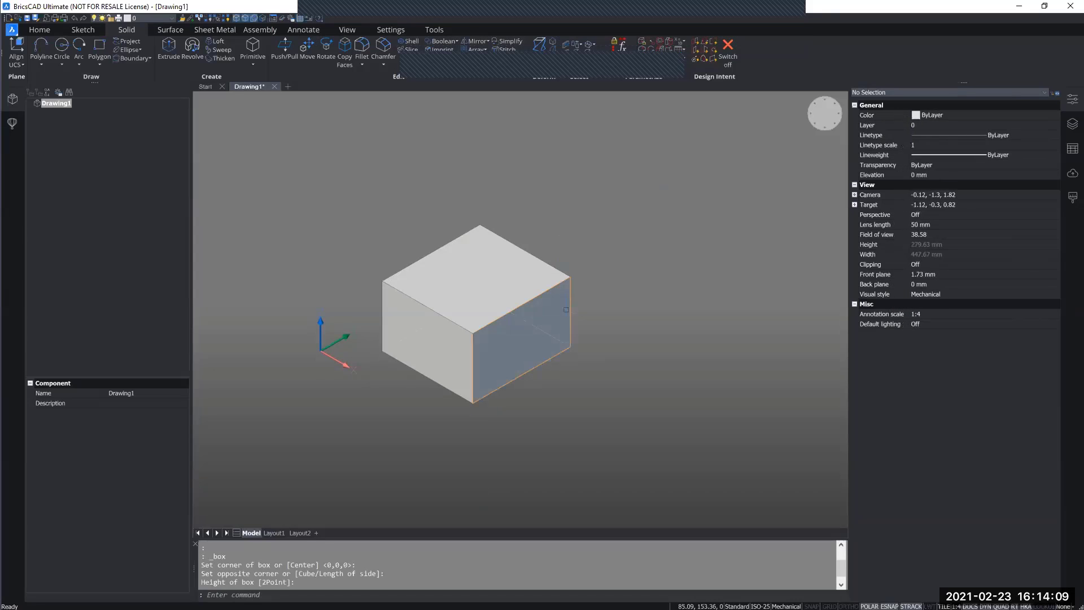
# - Look through the list of panels that can be shown or hidden, and leave it without changing any
pyautogui.moveTo(597, 314); pyautogui.dragTo(627, 304, button='middle')
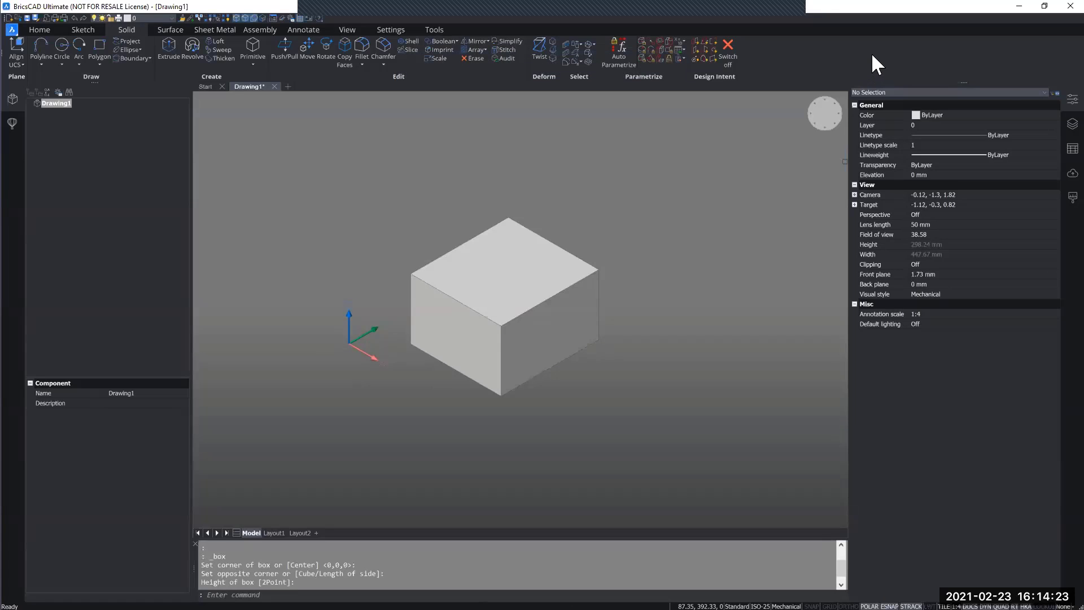
pyautogui.rightClick(835, 51)
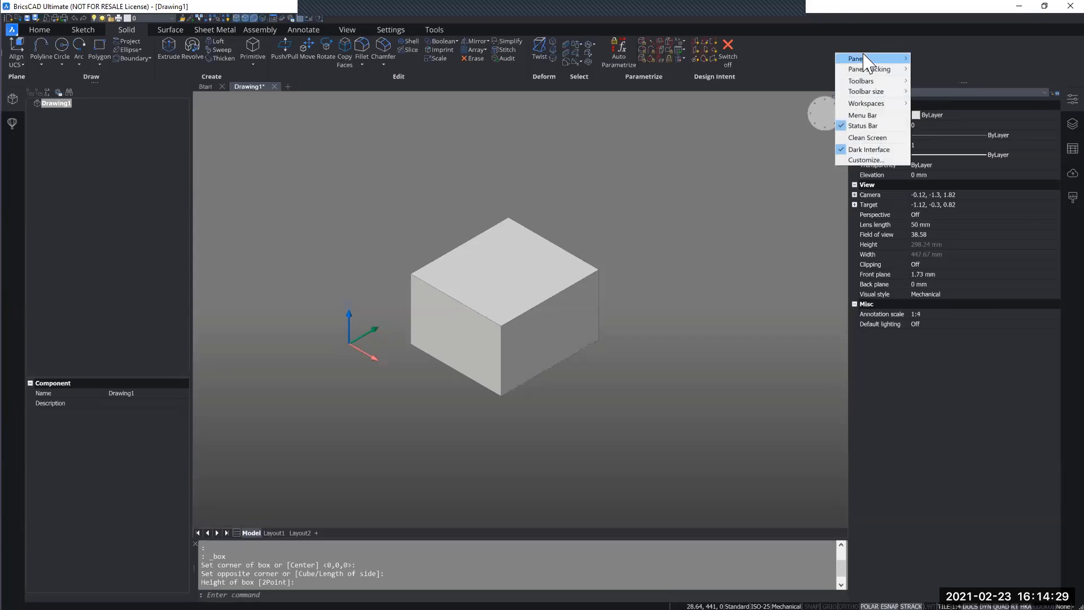
pyautogui.moveTo(864, 57)
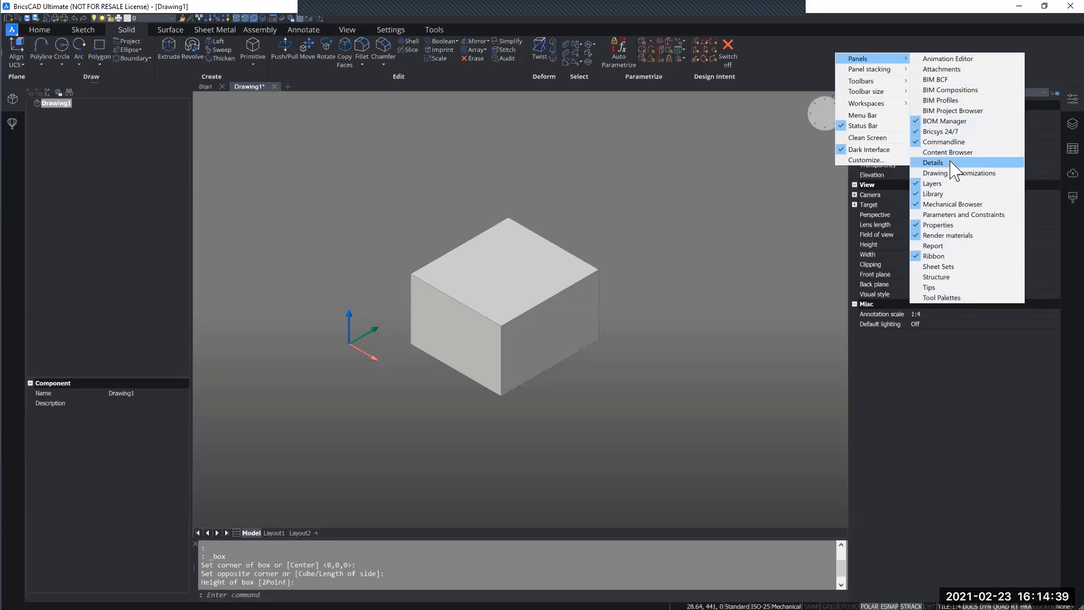
pyautogui.click(798, 52)
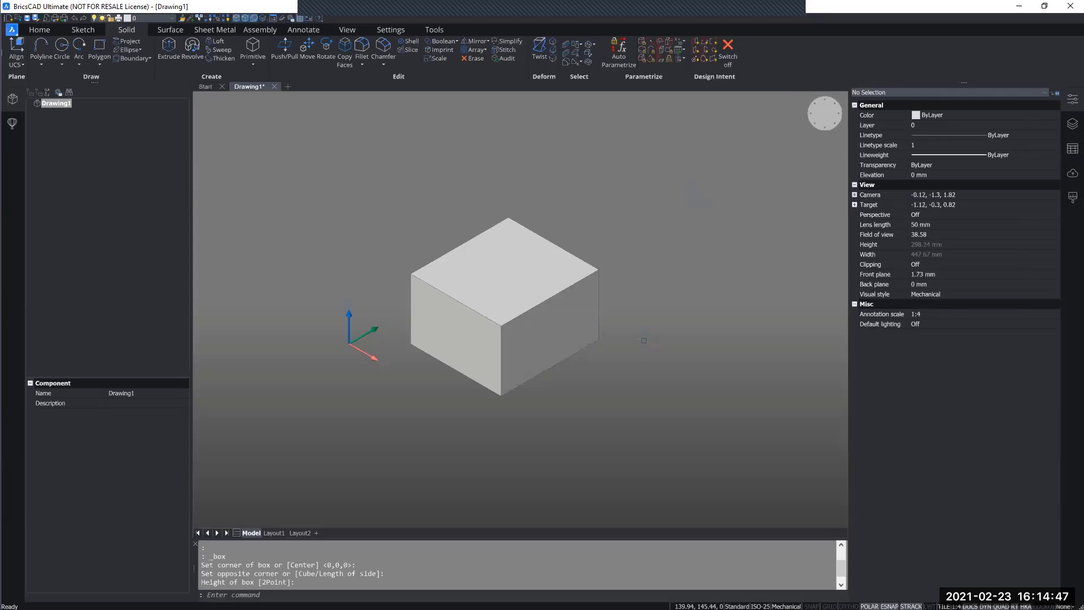
# - View the box from the top, from the front and from an isometric corner, and narrow the Properties panel
pyautogui.moveTo(638, 322)
pyautogui.mouseDown(button='middle')
pyautogui.moveTo(576, 310)
pyautogui.moveTo(605, 358)
pyautogui.moveTo(632, 298)
pyautogui.moveTo(646, 370)
pyautogui.moveTo(711, 276)
pyautogui.moveTo(586, 300)
pyautogui.moveTo(637, 335)
pyautogui.mouseUp(button='middle')
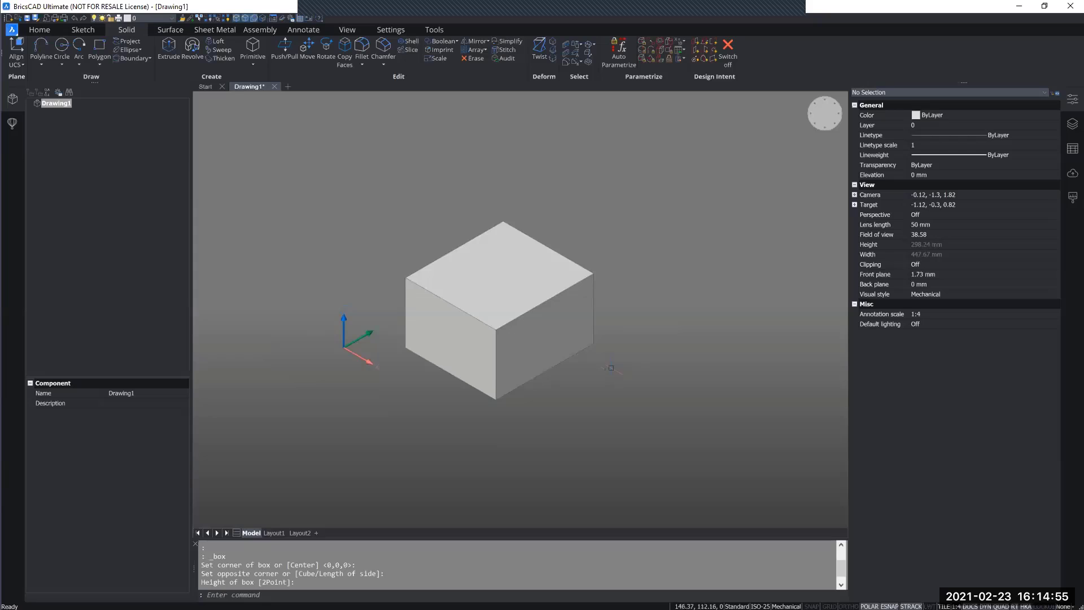
pyautogui.keyDown('shift'); pyautogui.moveTo(611, 367); pyautogui.dragTo(630, 382, button='middle'); pyautogui.keyUp('shift')
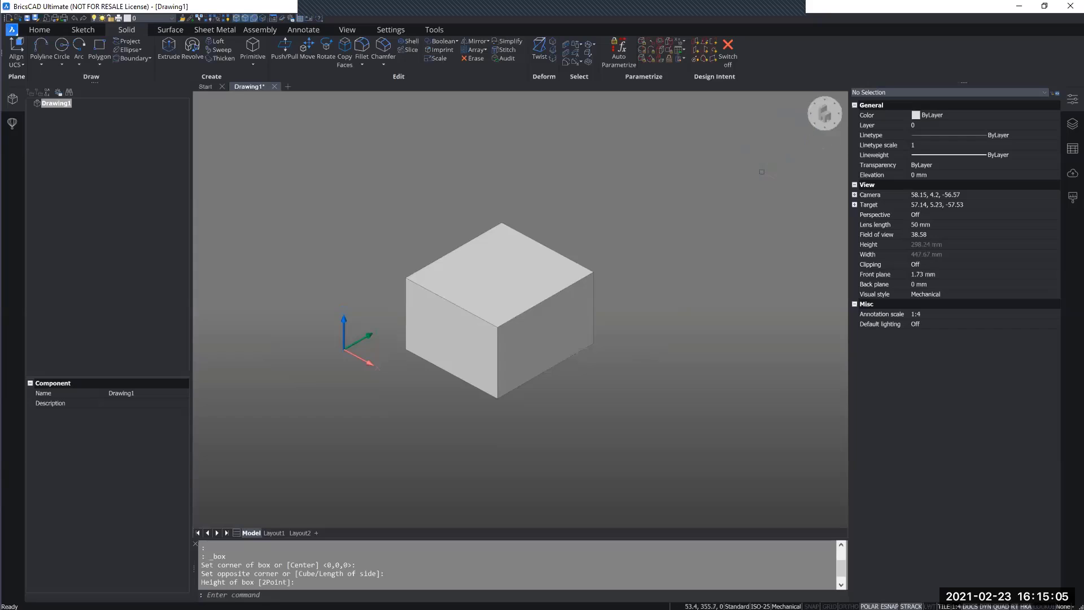
pyautogui.click(732, 191)
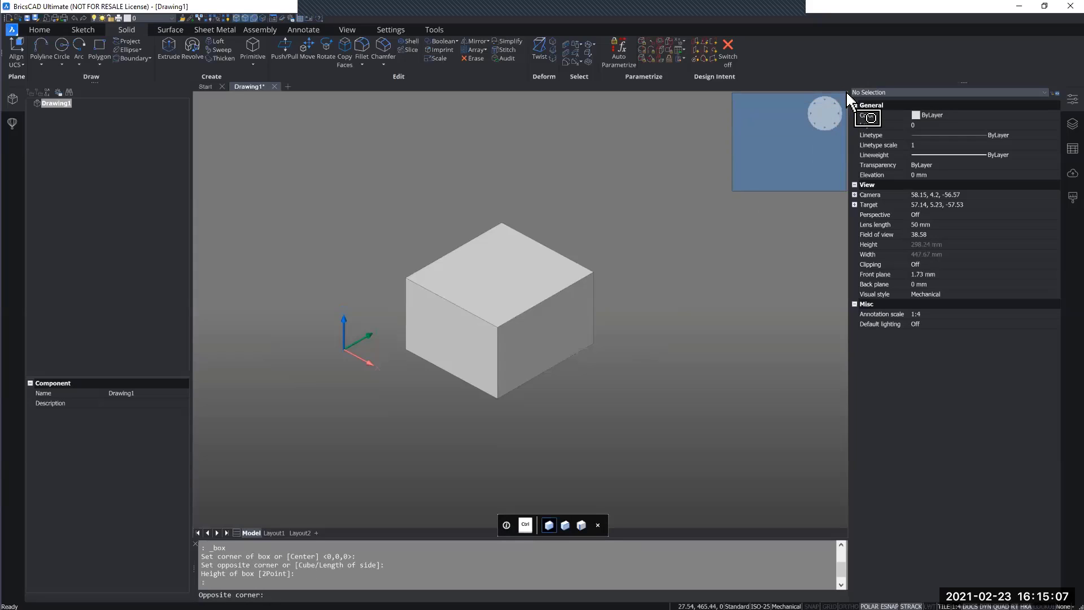
pyautogui.press('Escape')
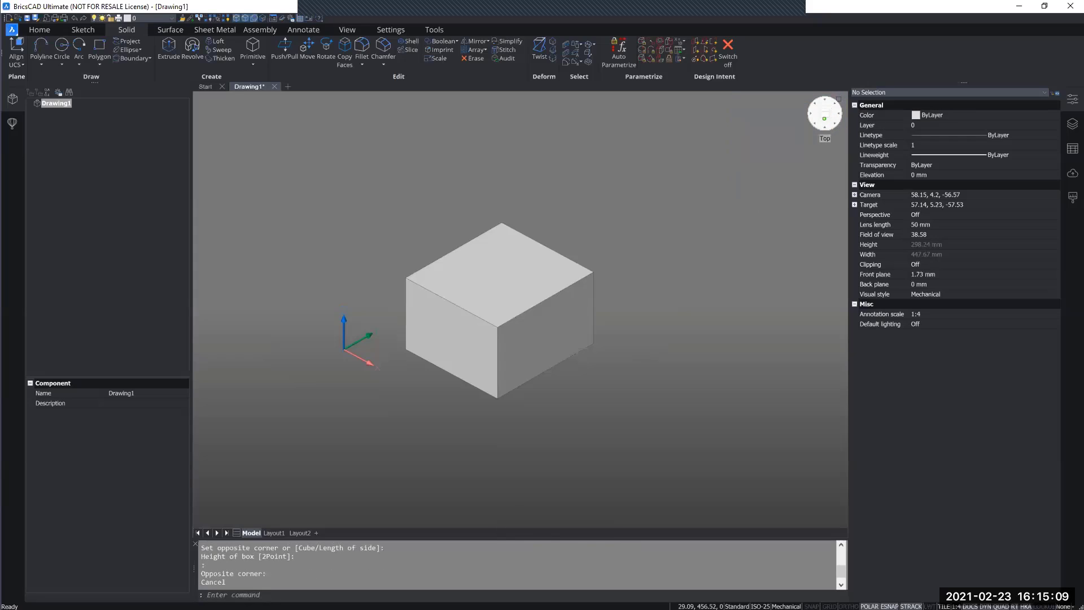
pyautogui.click(824, 117)
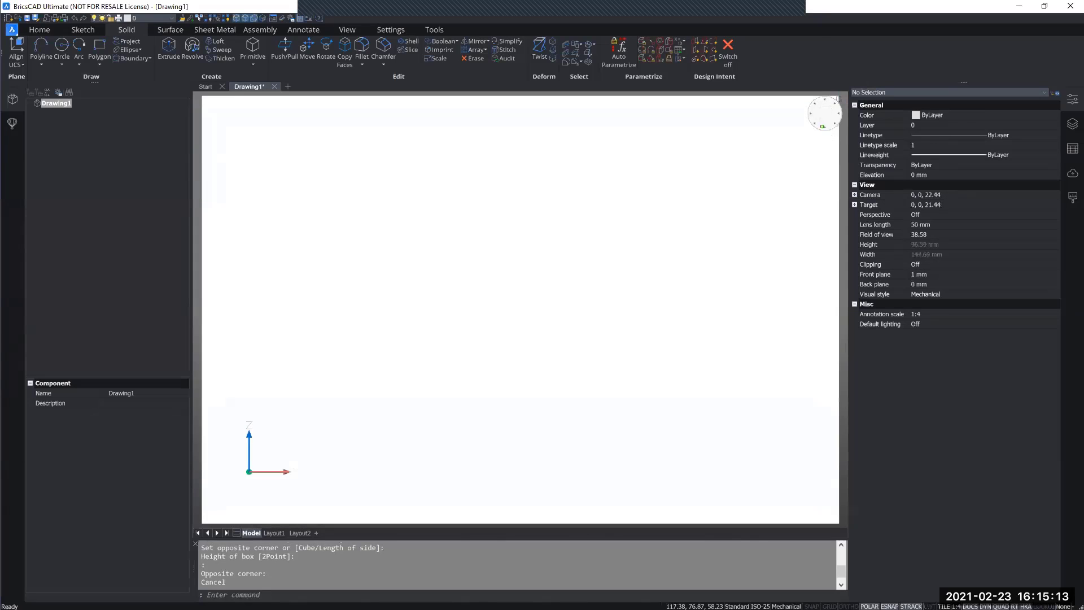
pyautogui.click(835, 125)
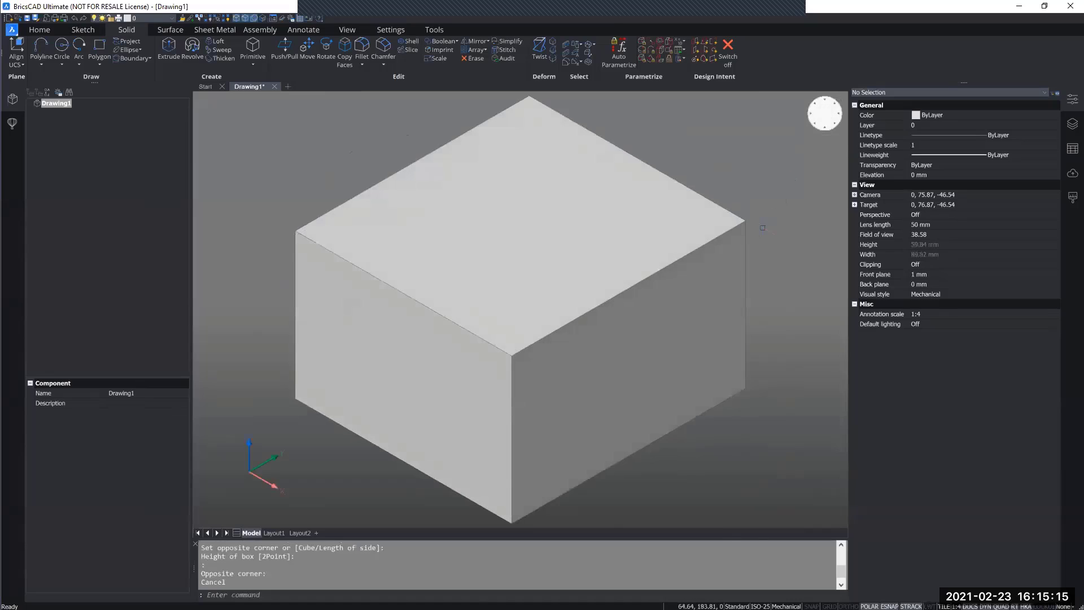
pyautogui.scroll(-2, 763, 228)
pyautogui.moveTo(773, 232); pyautogui.dragTo(646, 263, button='middle')
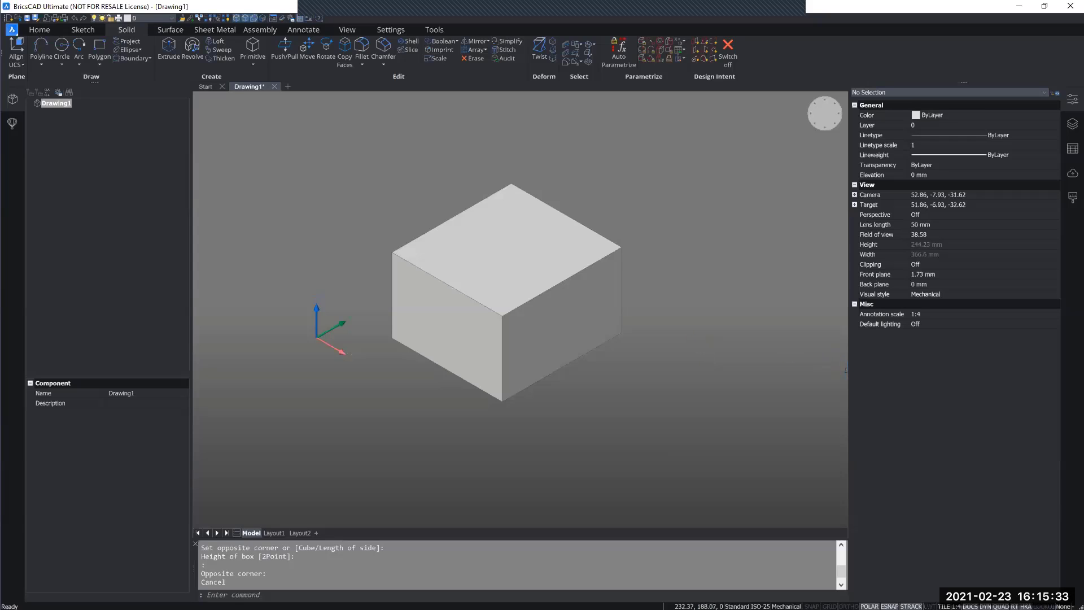
pyautogui.moveTo(846, 370); pyautogui.dragTo(905, 371)
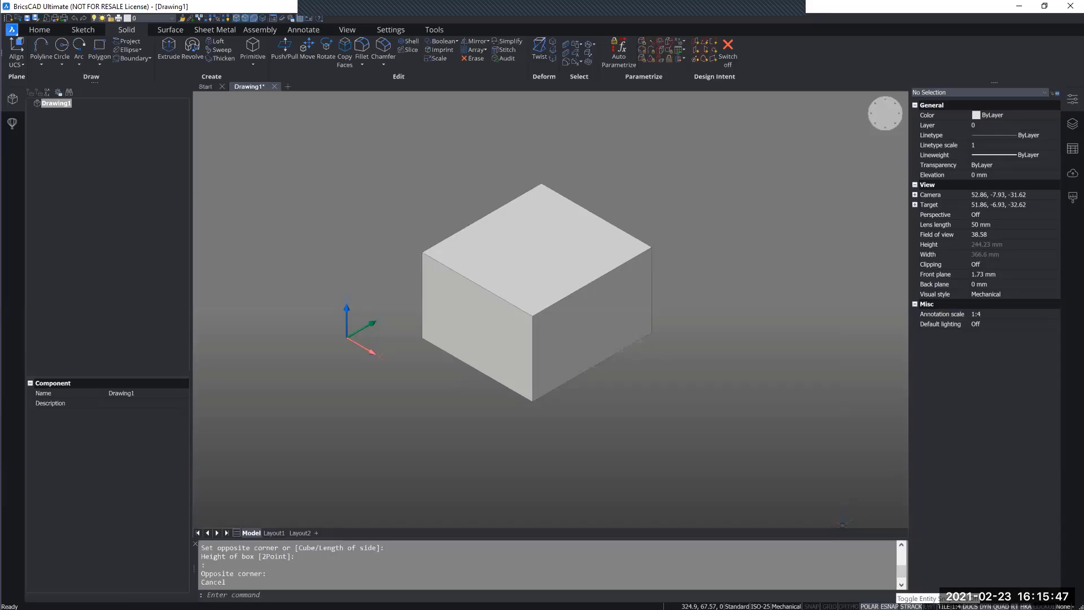
# - Turn entity snaps off and back on, and switch the Center snap off and on again
pyautogui.click(890, 606)
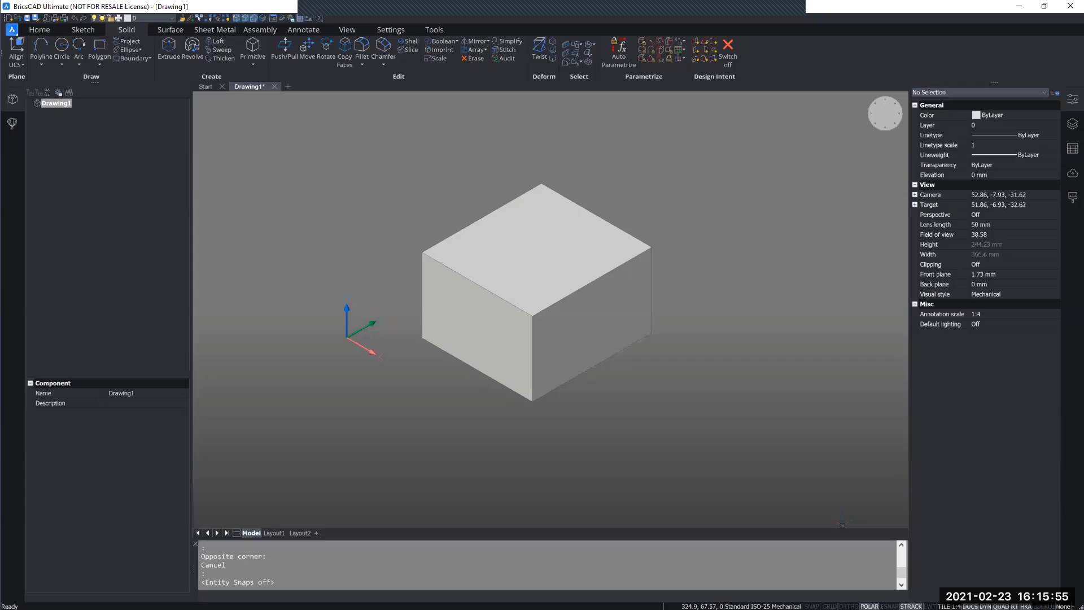
pyautogui.press('F3')
pyautogui.rightClick(889, 605)
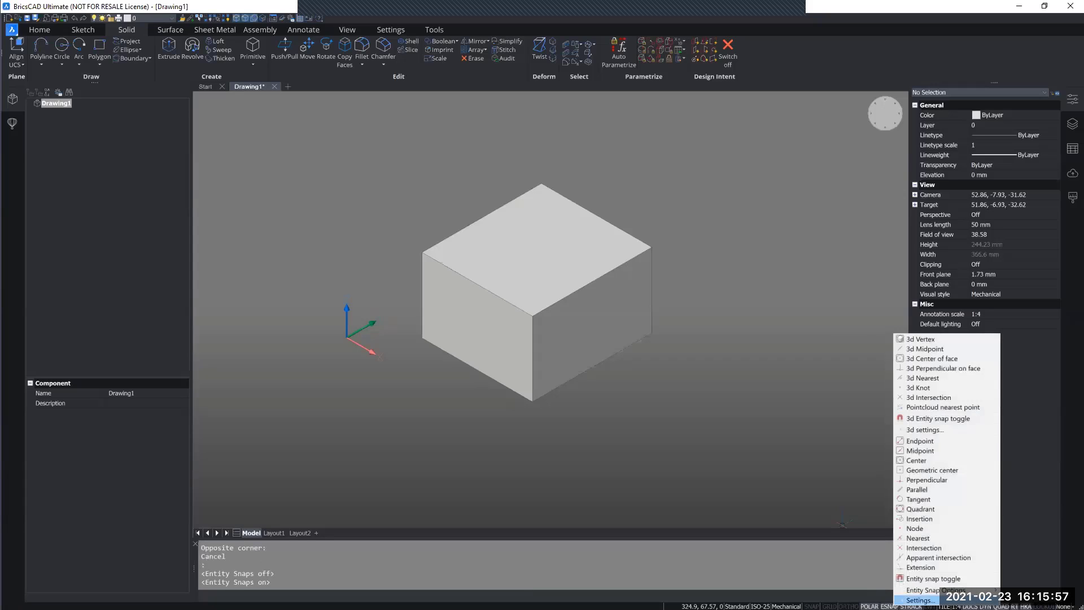
pyautogui.click(915, 461)
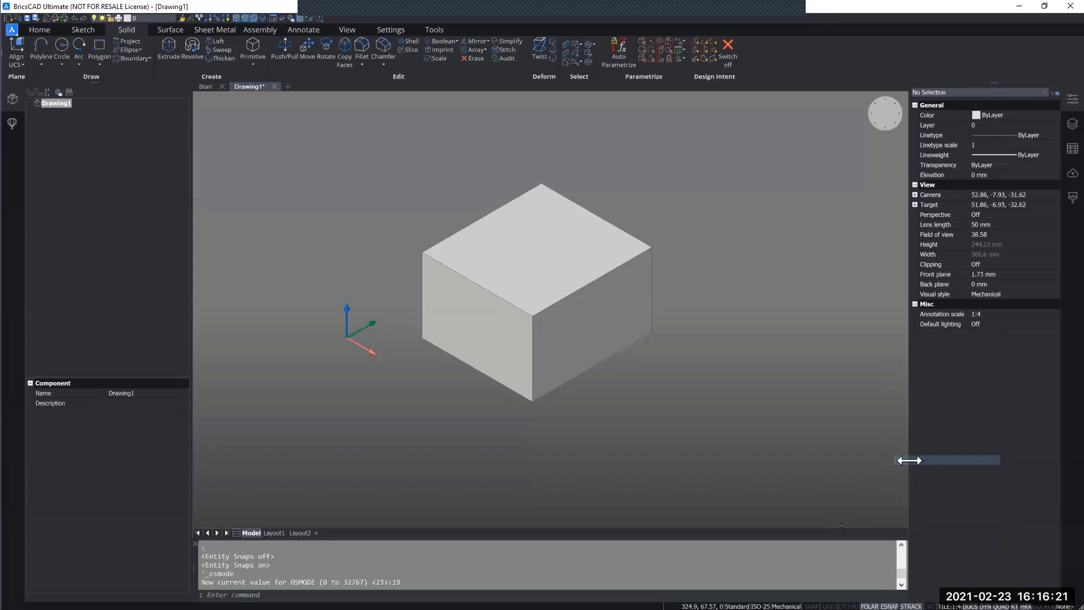
pyautogui.rightClick(890, 606)
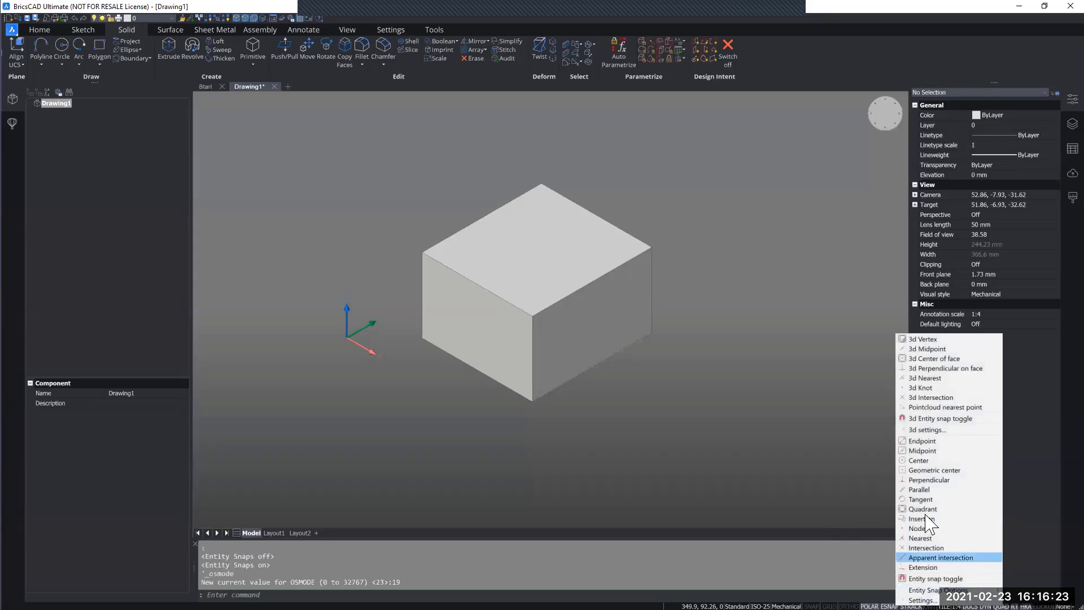
pyautogui.click(915, 462)
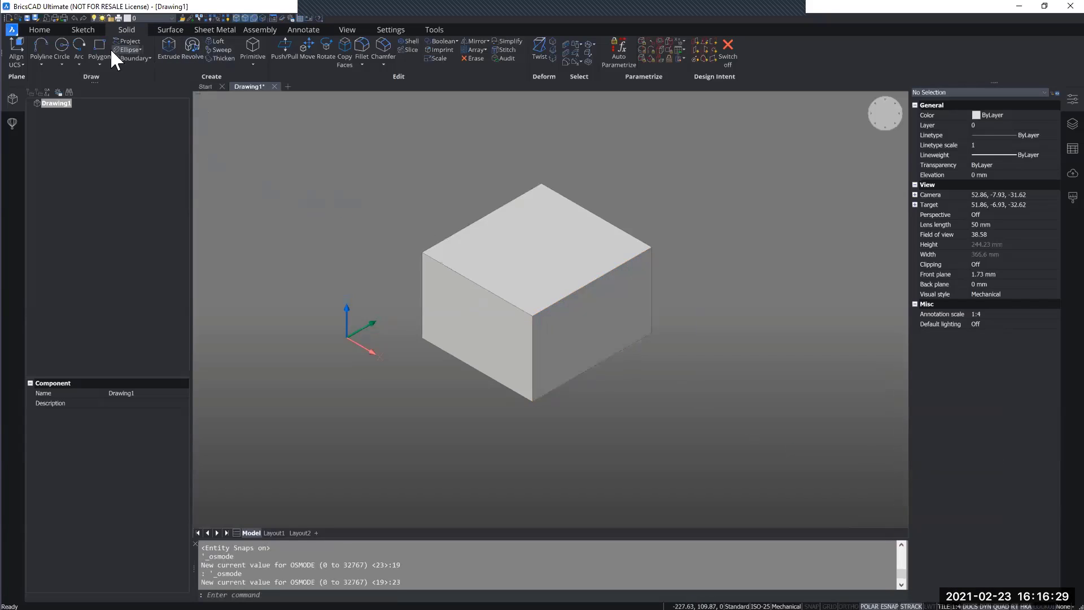
pyautogui.click(61, 47)
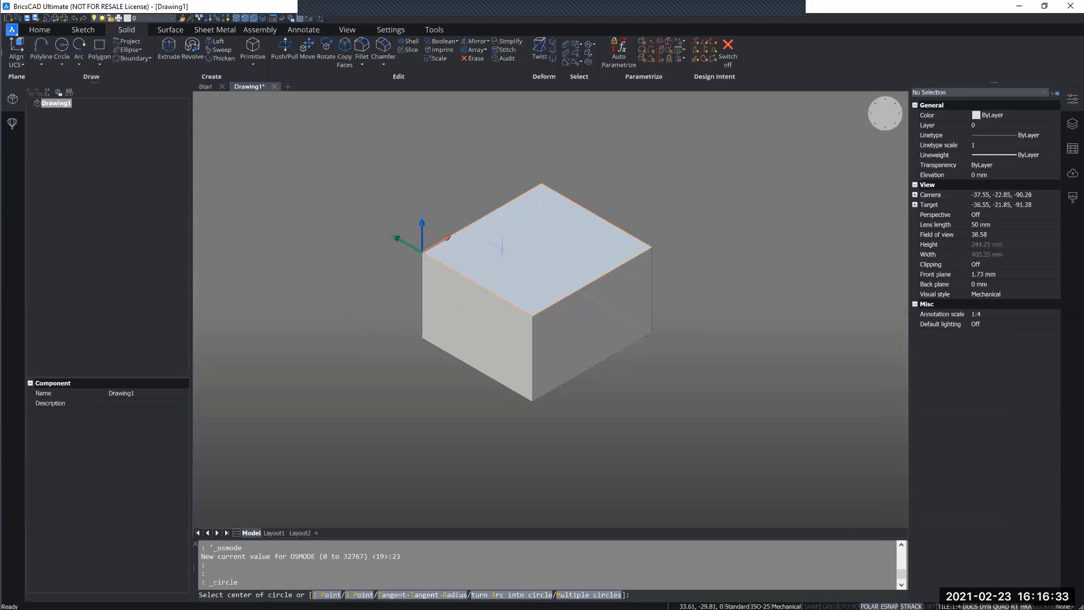
pyautogui.click(528, 248)
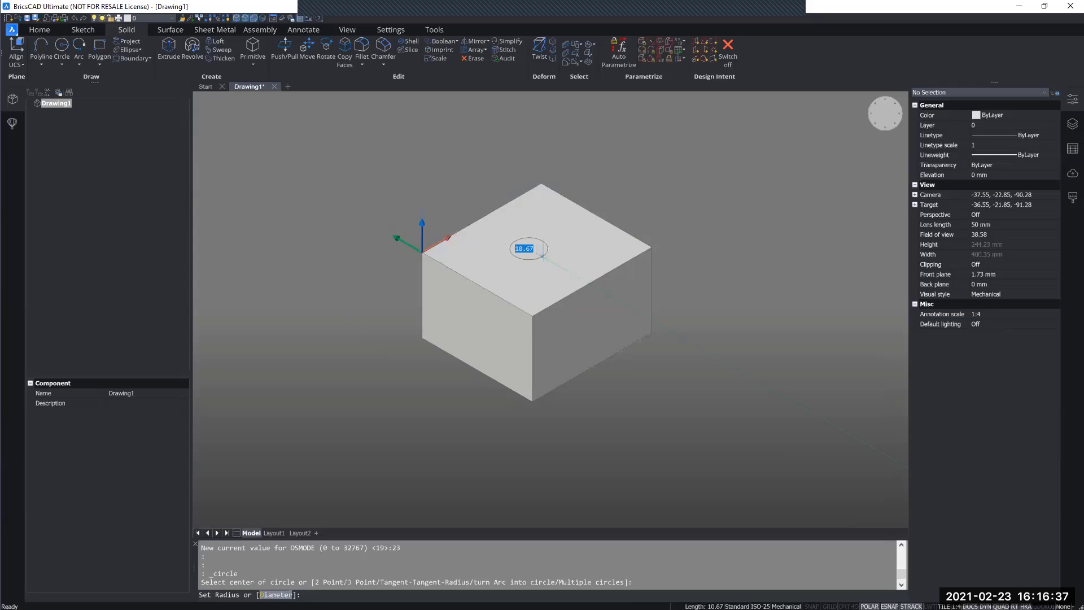
pyautogui.press('Escape')
# - Try to place a circle at the geometric center of the box's top face using a one-time snap, and cancel it
pyautogui.click(62, 48)
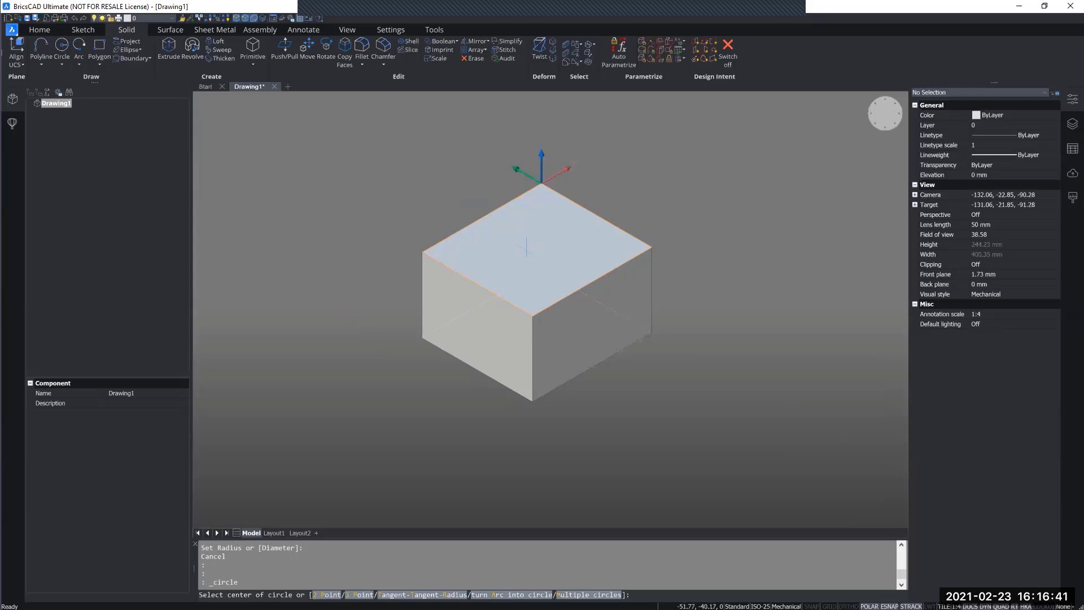
pyautogui.keyDown('shift'); pyautogui.rightClick(526, 247); pyautogui.keyUp('shift')
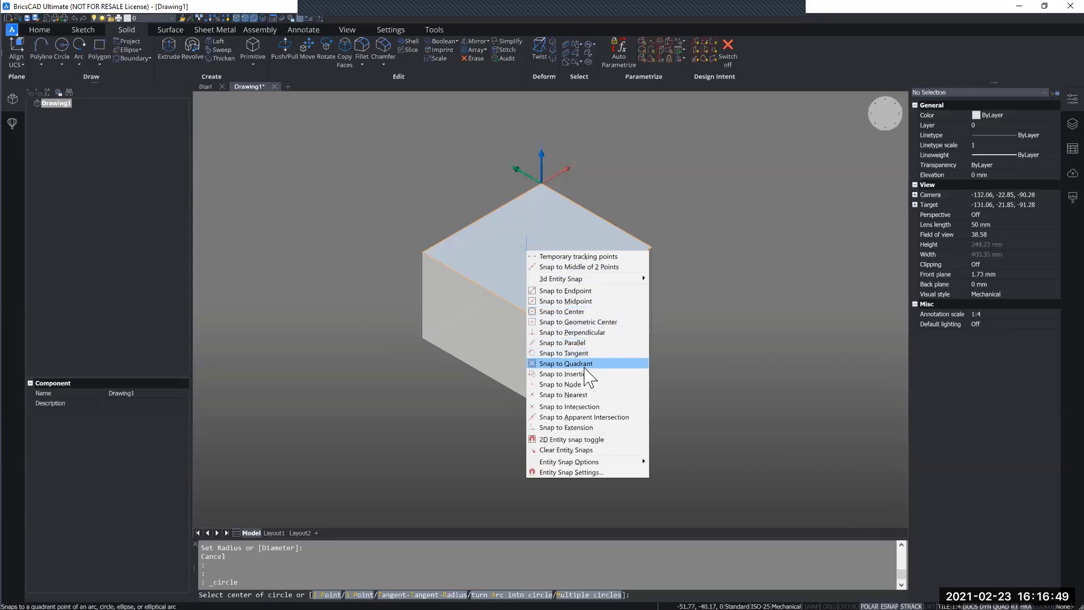
pyautogui.click(570, 321)
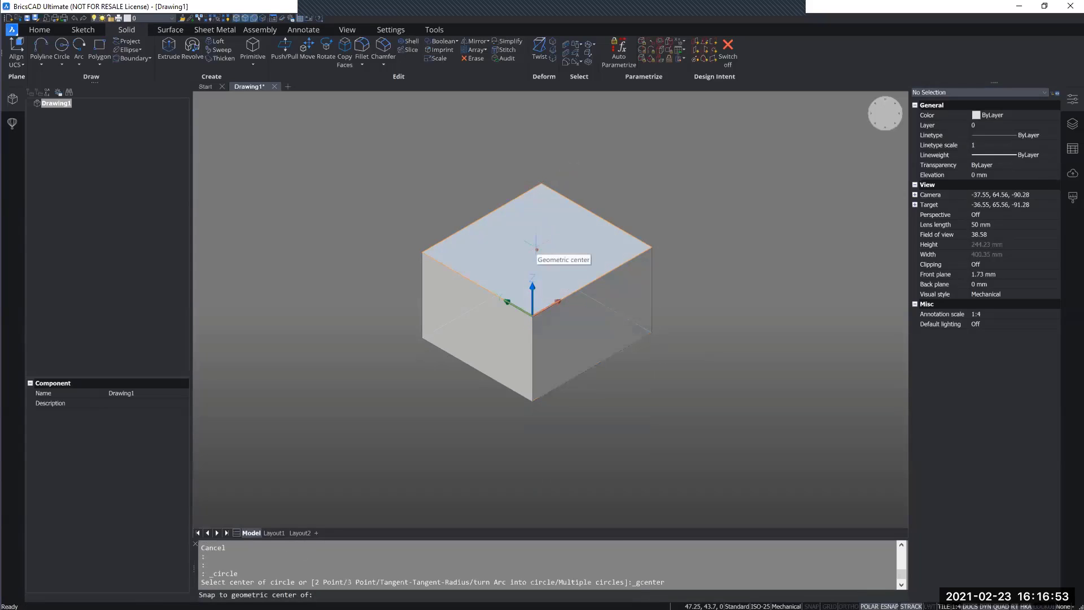
pyautogui.click(536, 249)
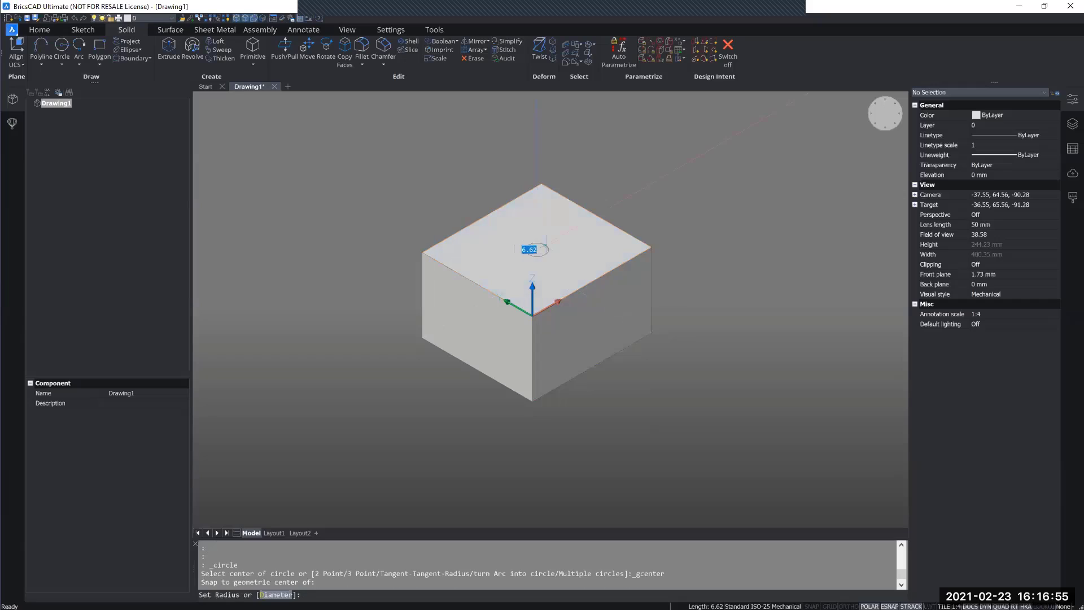
pyautogui.press('Escape')
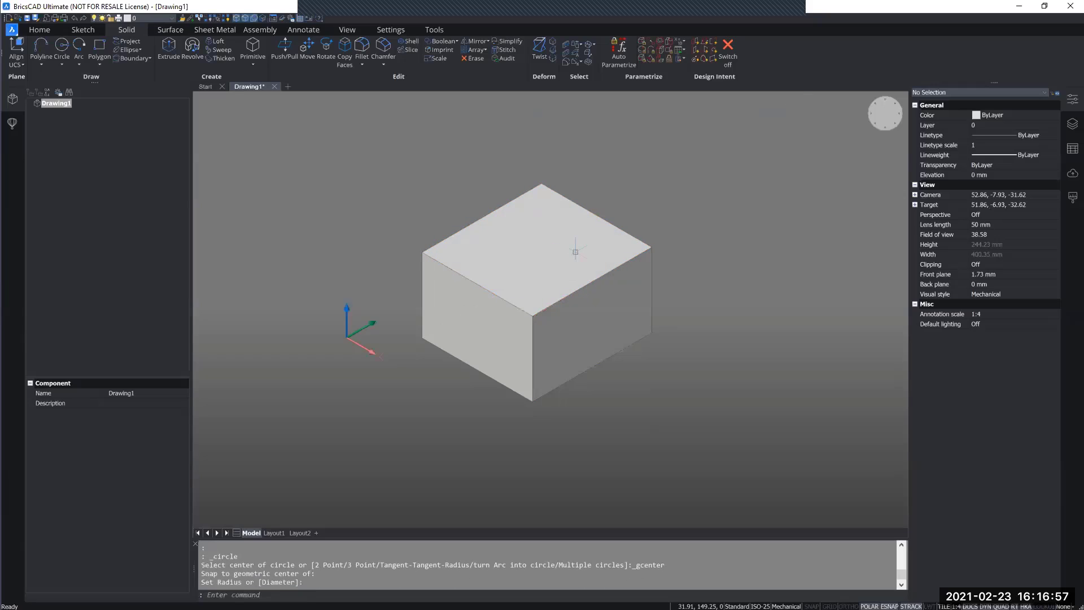
# - Turn off boundary detection, face selection and edge selection so that the box highlights as a whole 3D solid
pyautogui.moveTo(649, 184); pyautogui.dragTo(652, 216, button='middle')
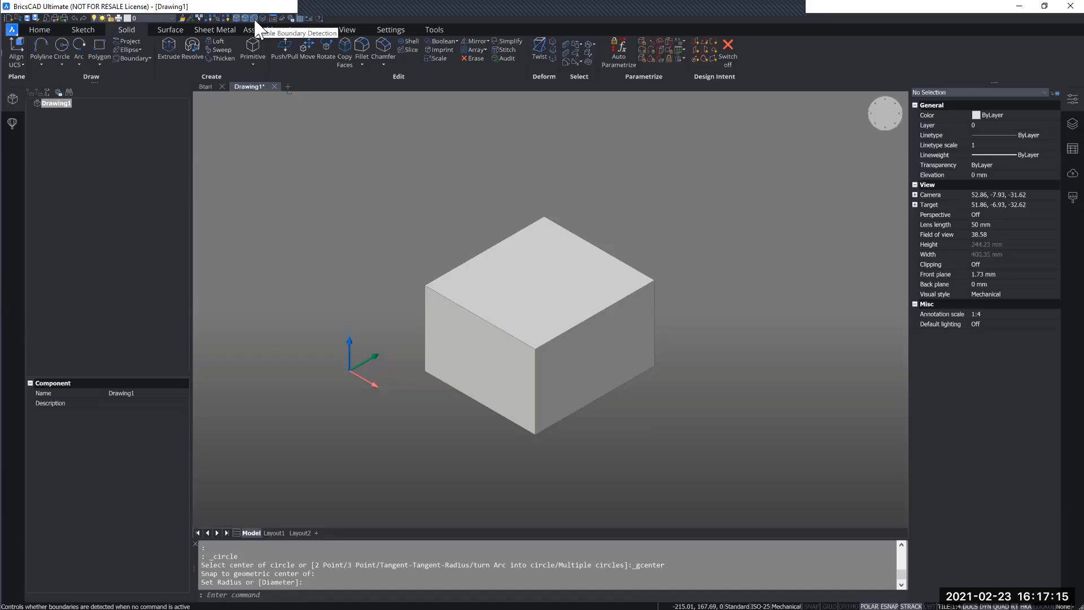
pyautogui.click(253, 18)
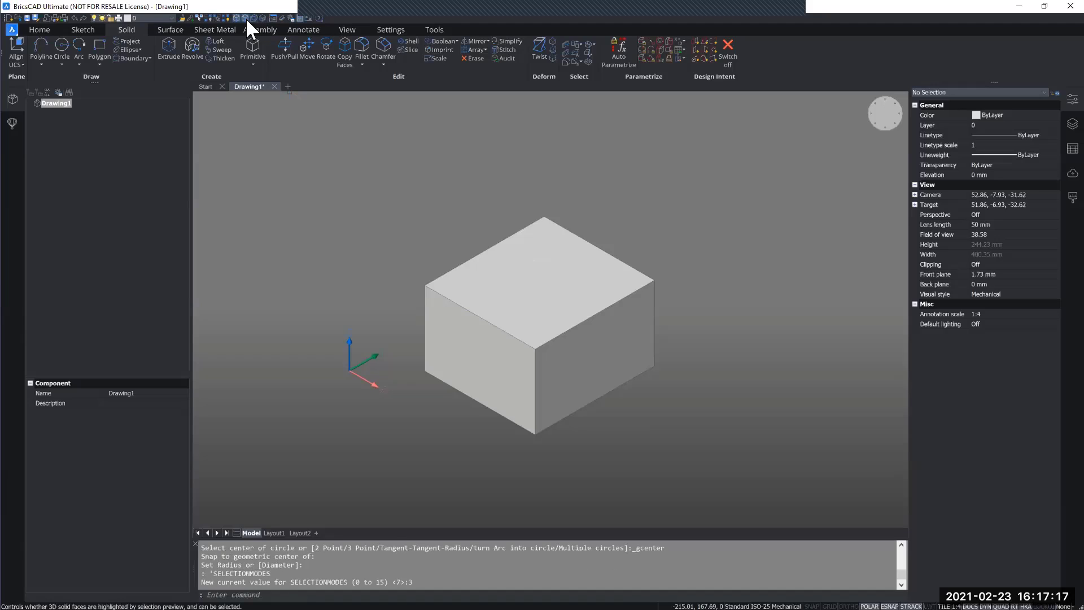
pyautogui.click(246, 18)
pyautogui.click(236, 18)
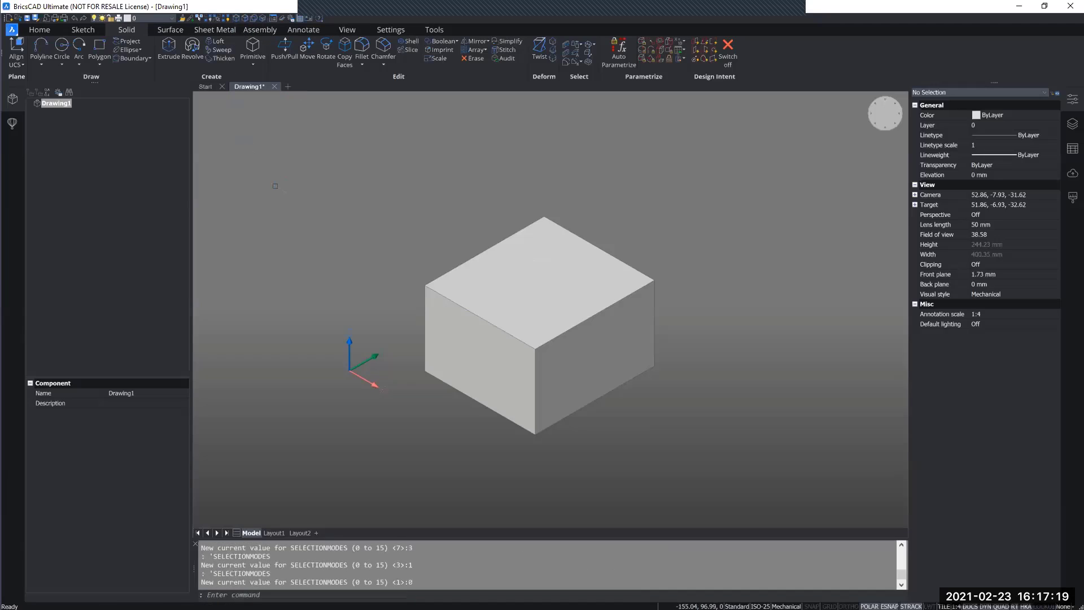
pyautogui.moveTo(438, 311)
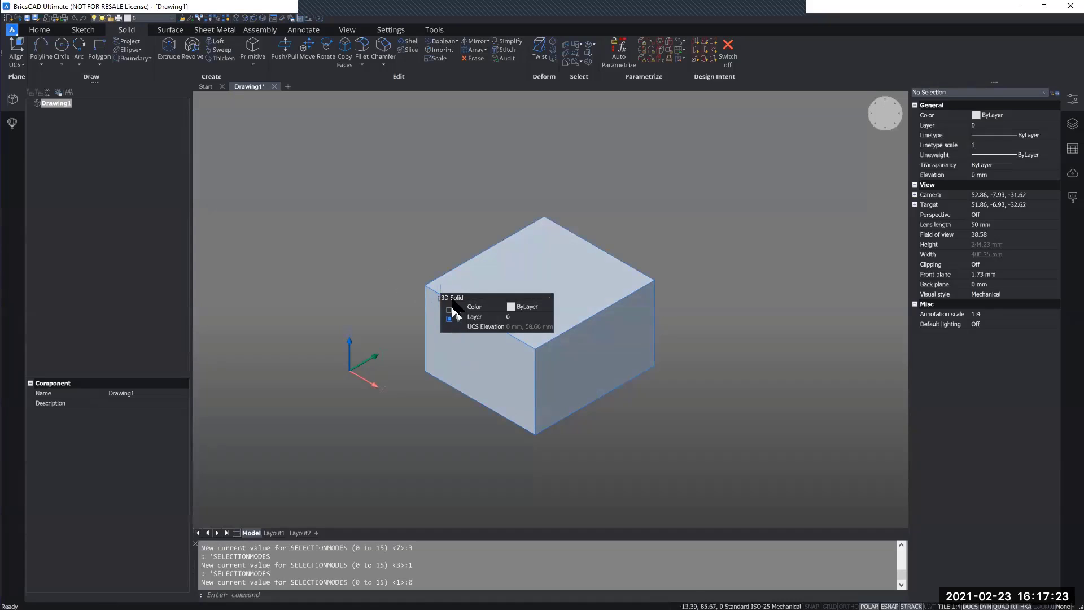
# - Turn edge selection, face selection and boundary detection back on, previewing the highlight on the box
pyautogui.click(237, 20)
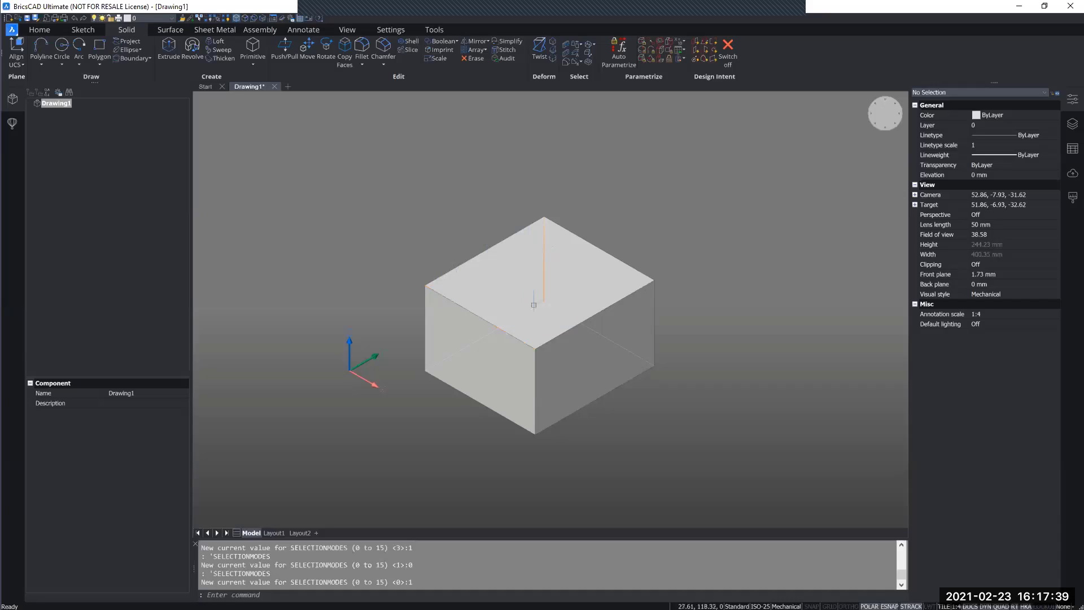
pyautogui.moveTo(533, 302)
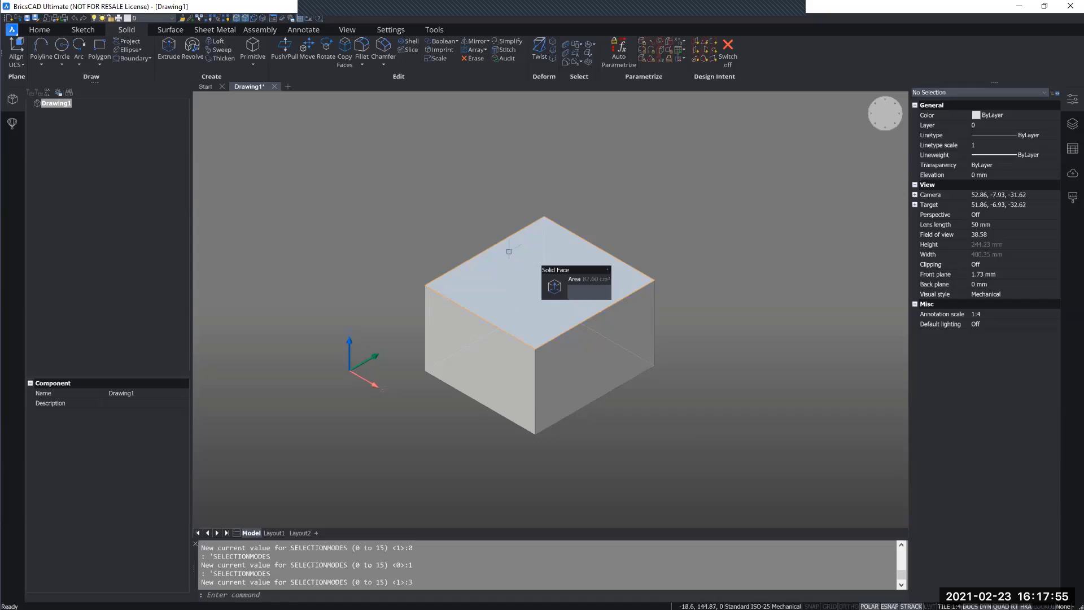
pyautogui.click(254, 18)
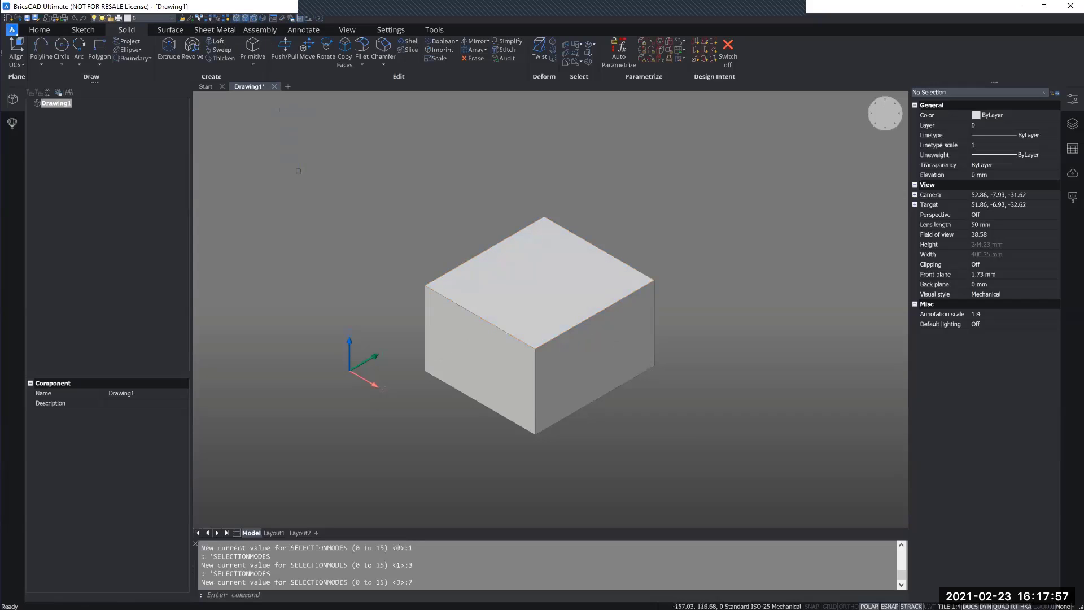